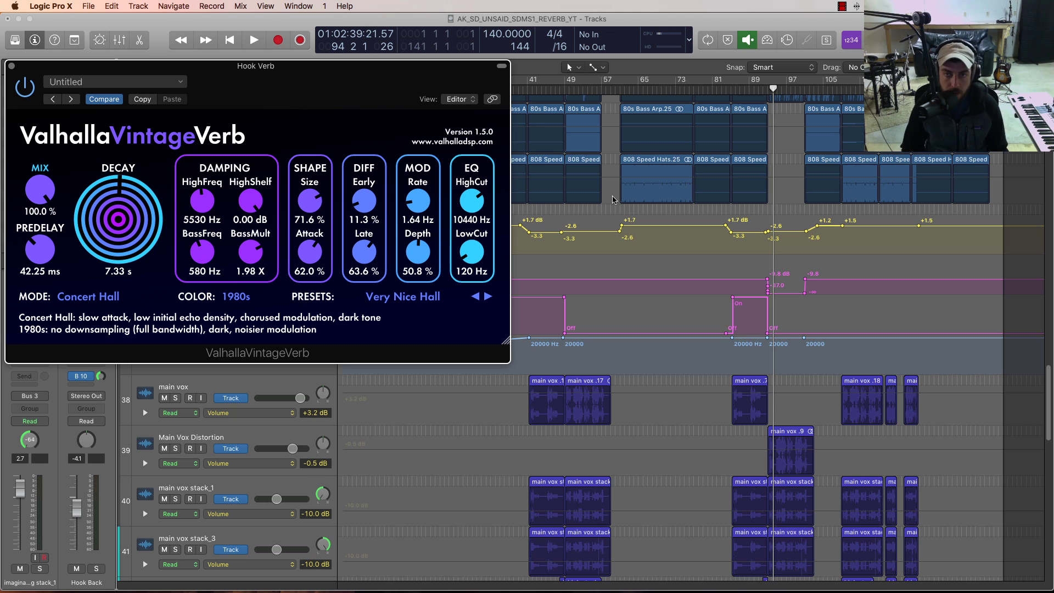
# Step: Play the song from bar 83 and look over the Hook Main channel and its sends in the mixer
pyautogui.click(731, 89)
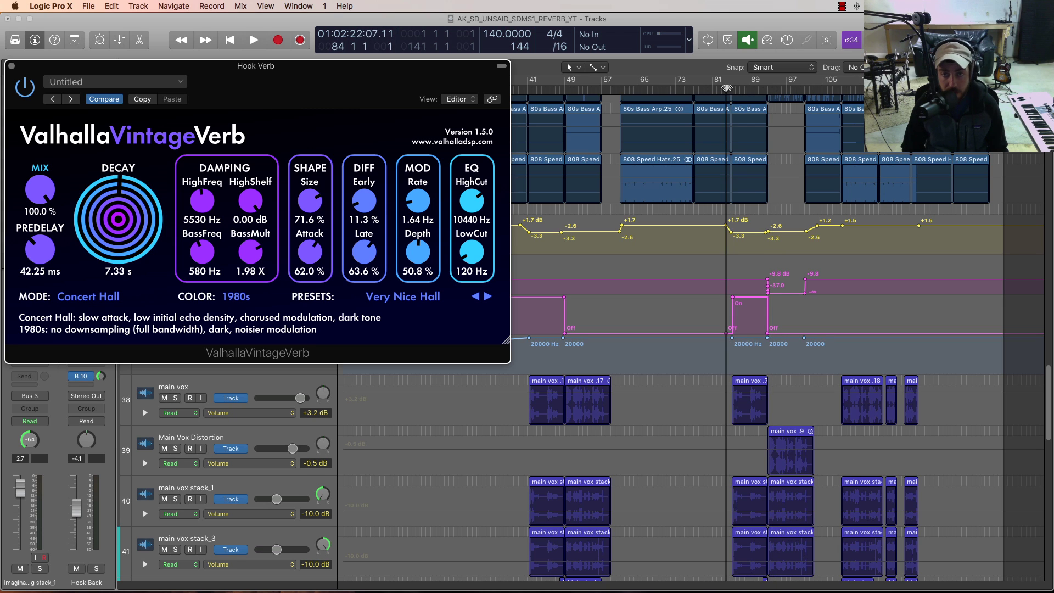
pyautogui.moveTo(731, 89); pyautogui.dragTo(722, 89)
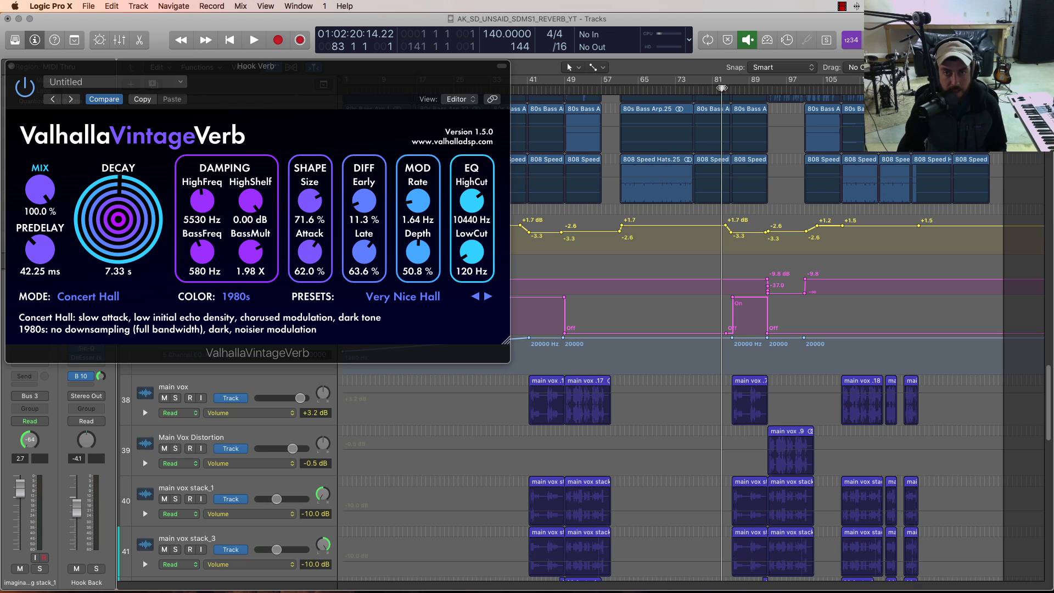
pyautogui.press('space')
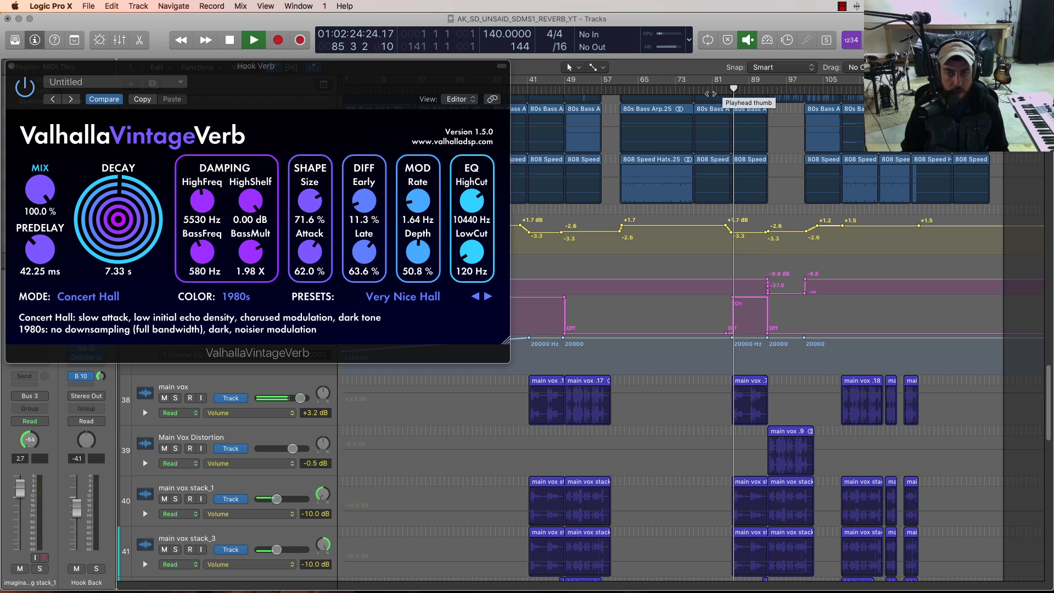
pyautogui.press('x')
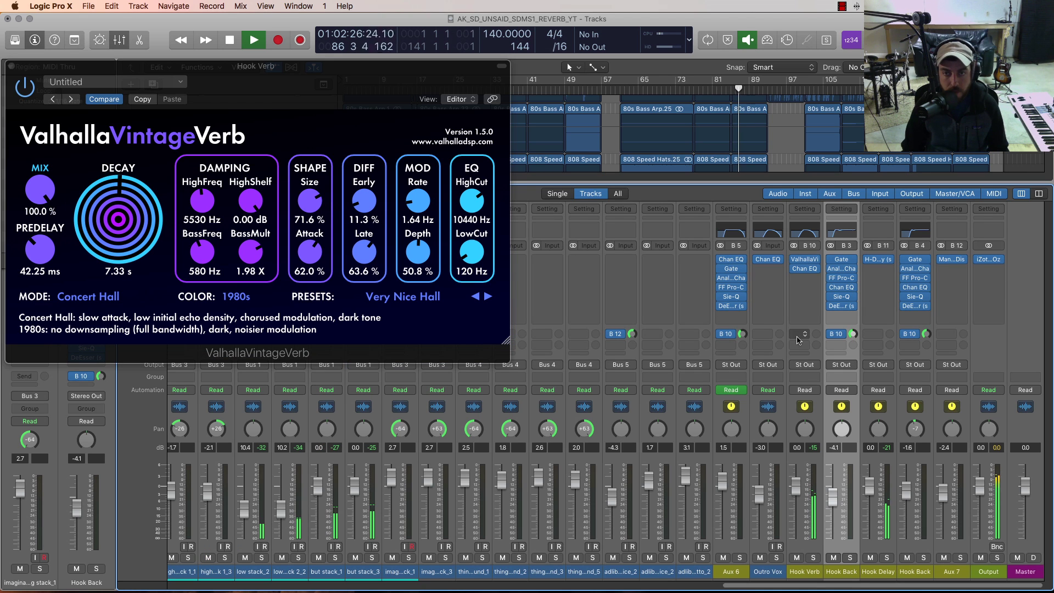
pyautogui.moveTo(838, 587); pyautogui.dragTo(615, 588)
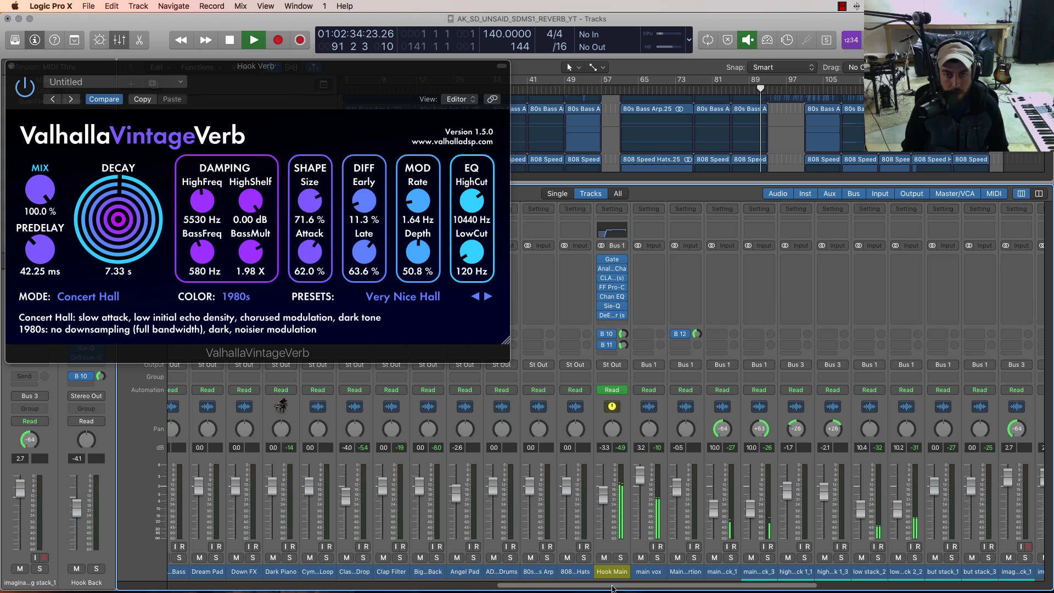
pyautogui.press('x')
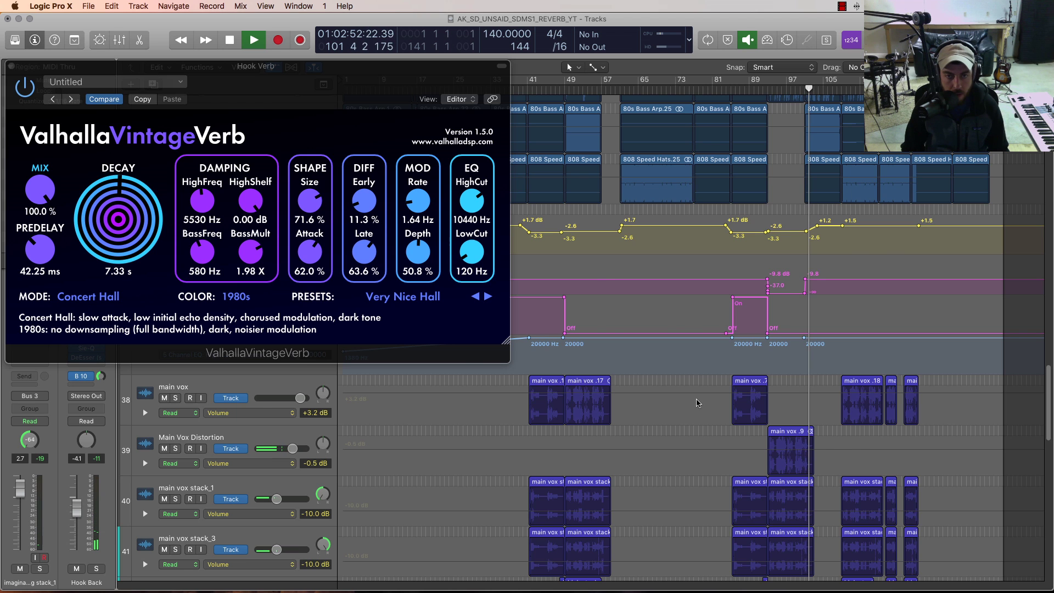
# Step: Check the Hook Verb channel in the mixer while the song plays, and stop playback
pyautogui.press('x')
pyautogui.moveTo(761, 585); pyautogui.dragTo(1001, 588)
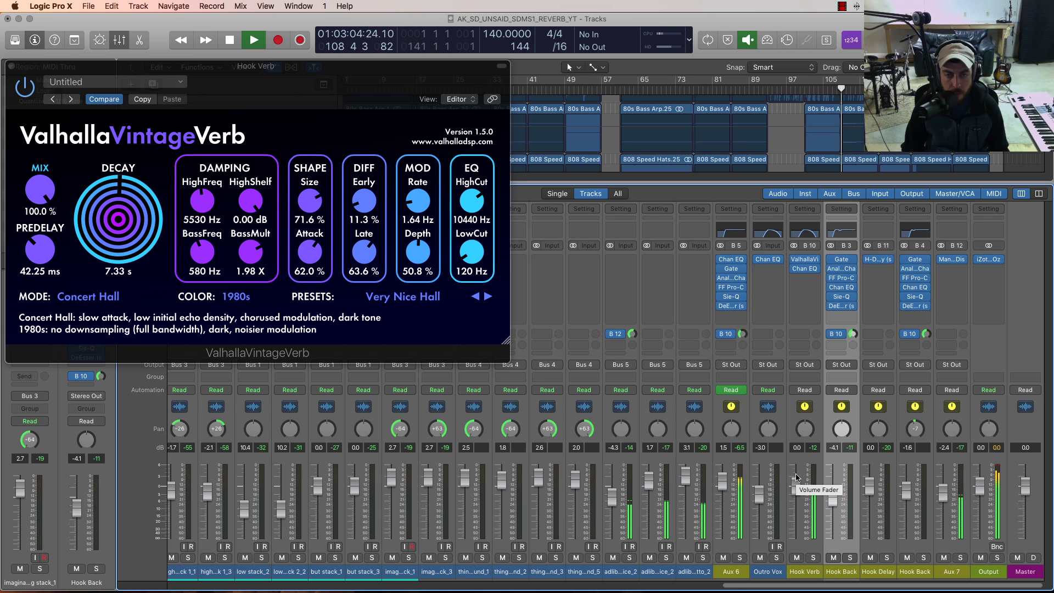
pyautogui.press('x')
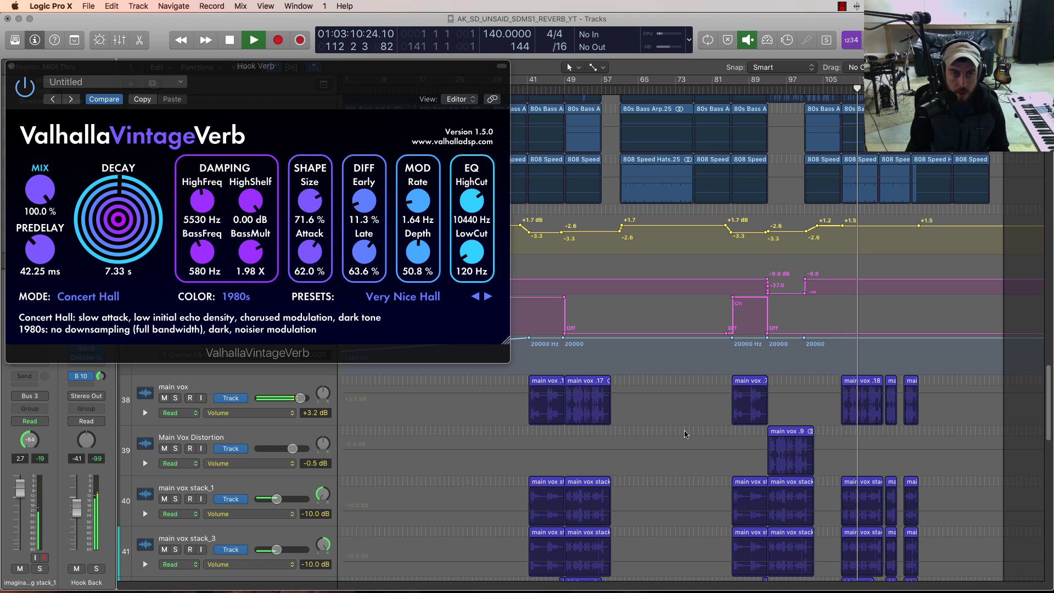
pyautogui.press('space')
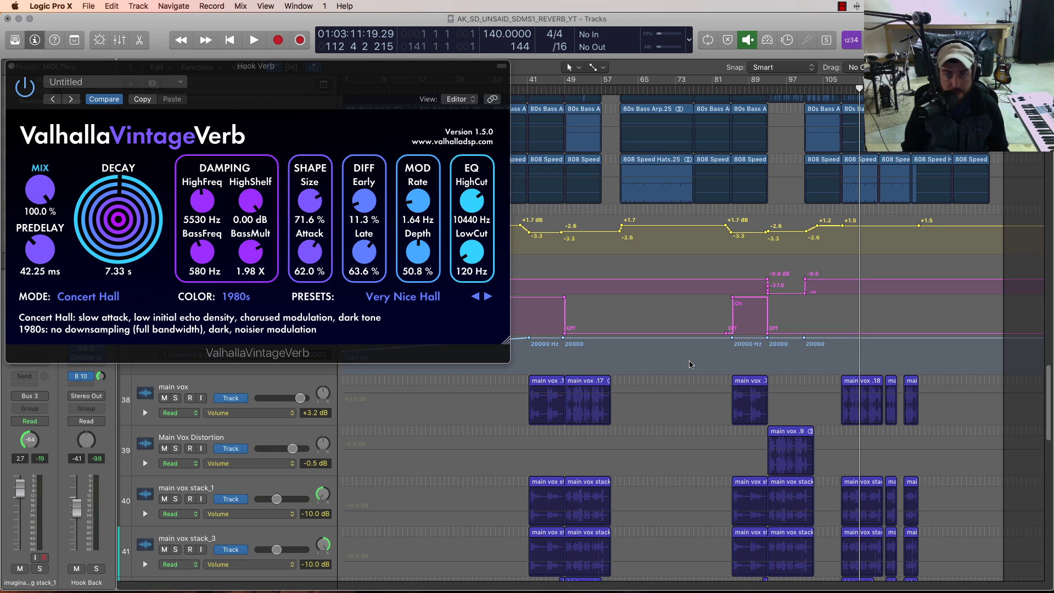
# Step: Close the Hook Verb reverb plug-in window and solo the Hook Main track
pyautogui.scroll(1, 691, 362)
pyautogui.scroll(-1, 691, 362)
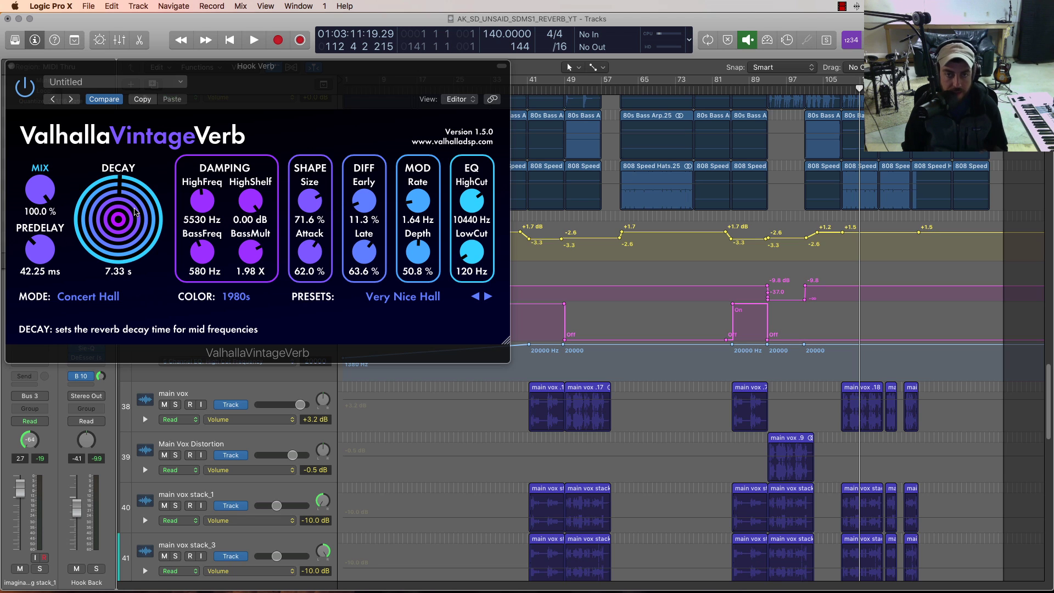
pyautogui.moveTo(29, 68); pyautogui.dragTo(40, 66)
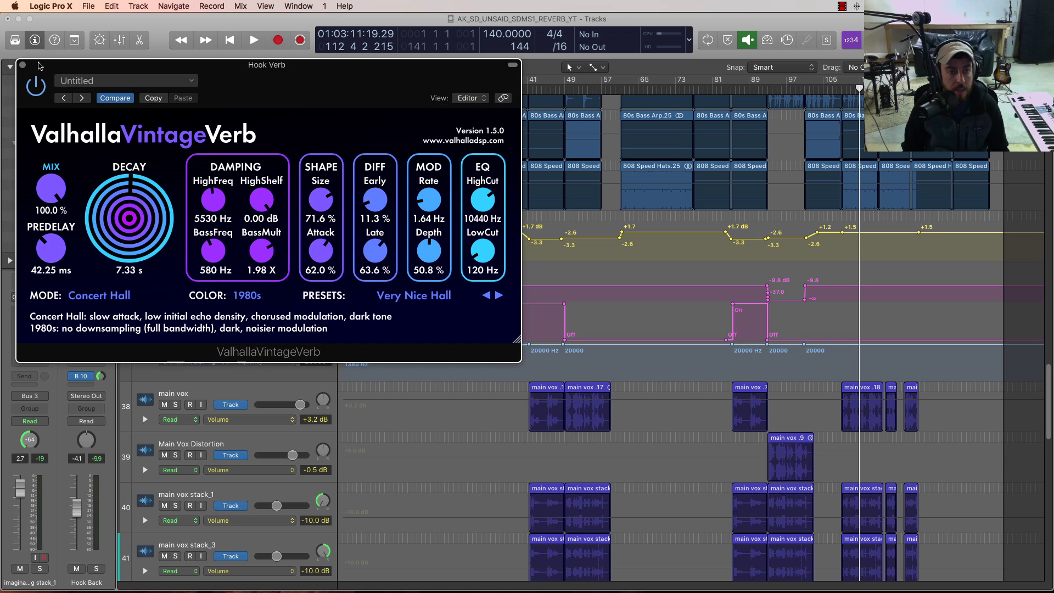
pyautogui.click(21, 63)
pyautogui.press('space')
pyautogui.click(174, 235)
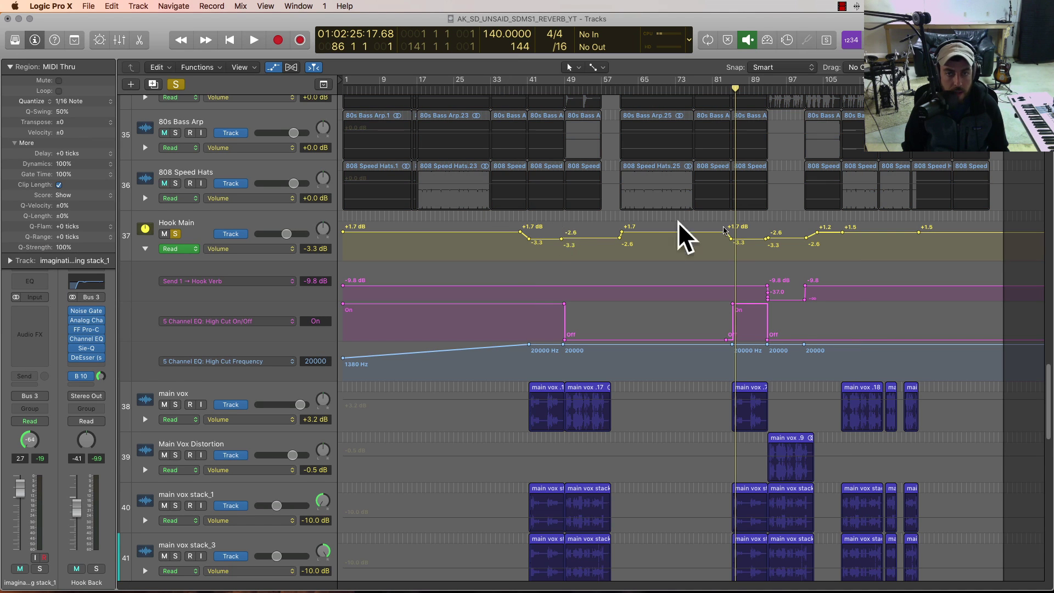
# Step: Move the playhead to bar 85, where the Hook Main vocals come in
pyautogui.scroll(-5, 501, 246)
pyautogui.scroll(4, 501, 246)
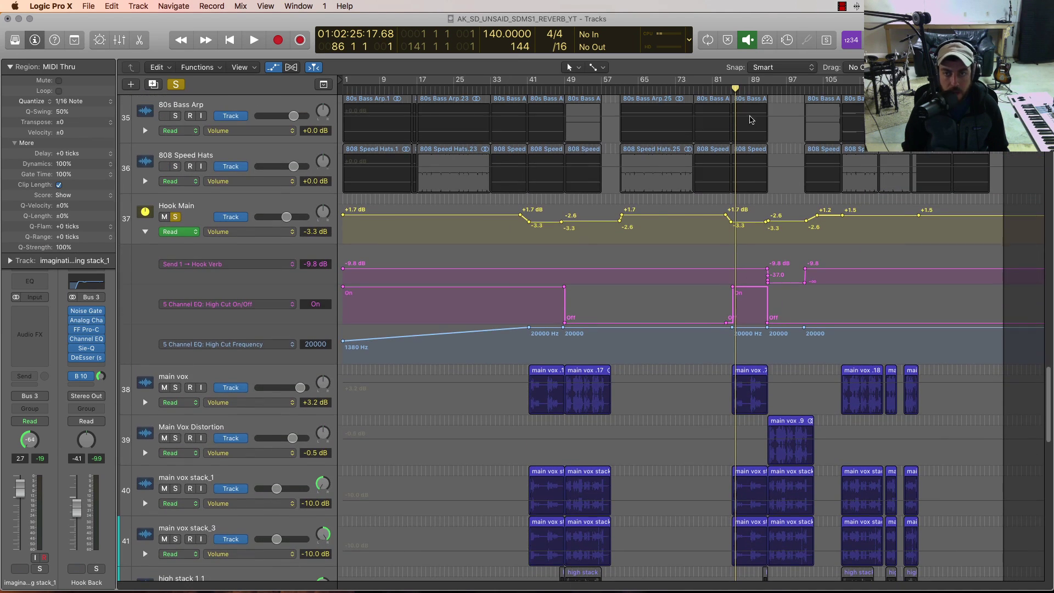
pyautogui.press(',')
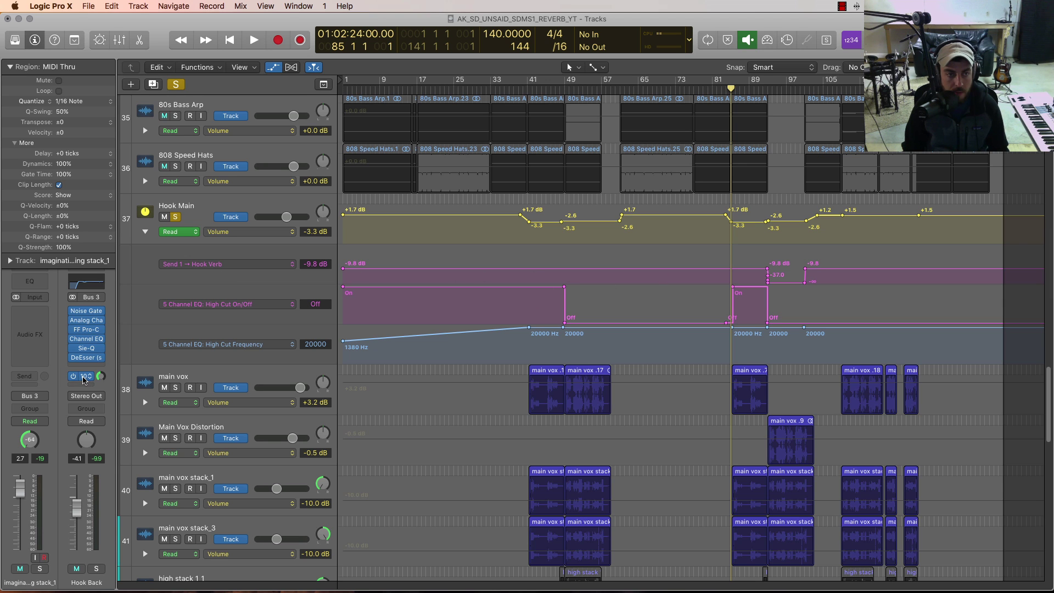
pyautogui.press('z')
pyautogui.press('z')
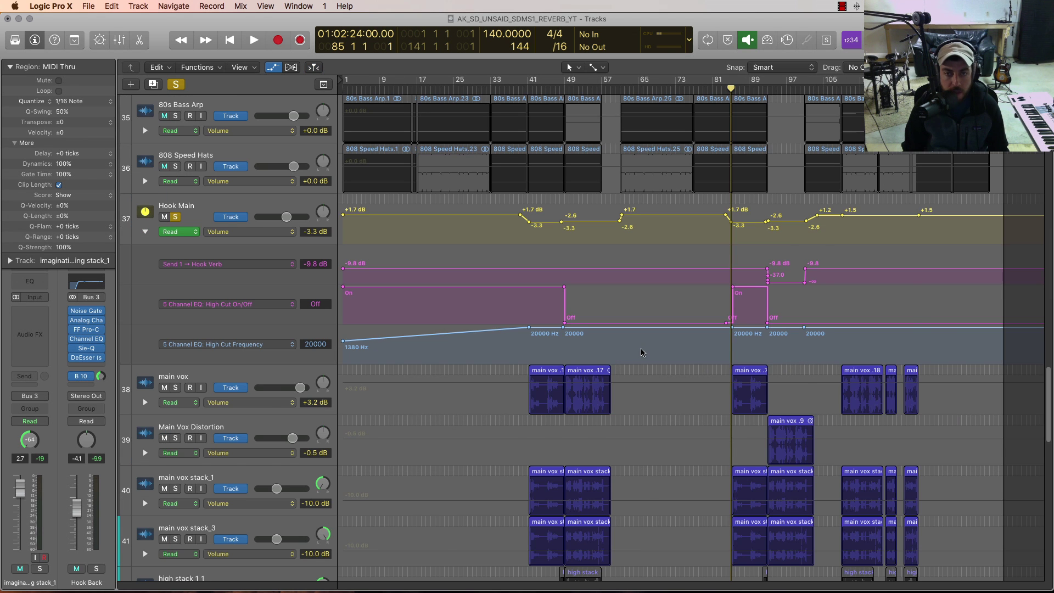
# Step: Inspect the soloed Hook Main channel in the mixer at bar 92 and return the playhead to bar 85
pyautogui.press('x')
pyautogui.moveTo(736, 585); pyautogui.dragTo(527, 589)
pyautogui.click(776, 88)
pyautogui.moveTo(776, 89); pyautogui.dragTo(762, 90)
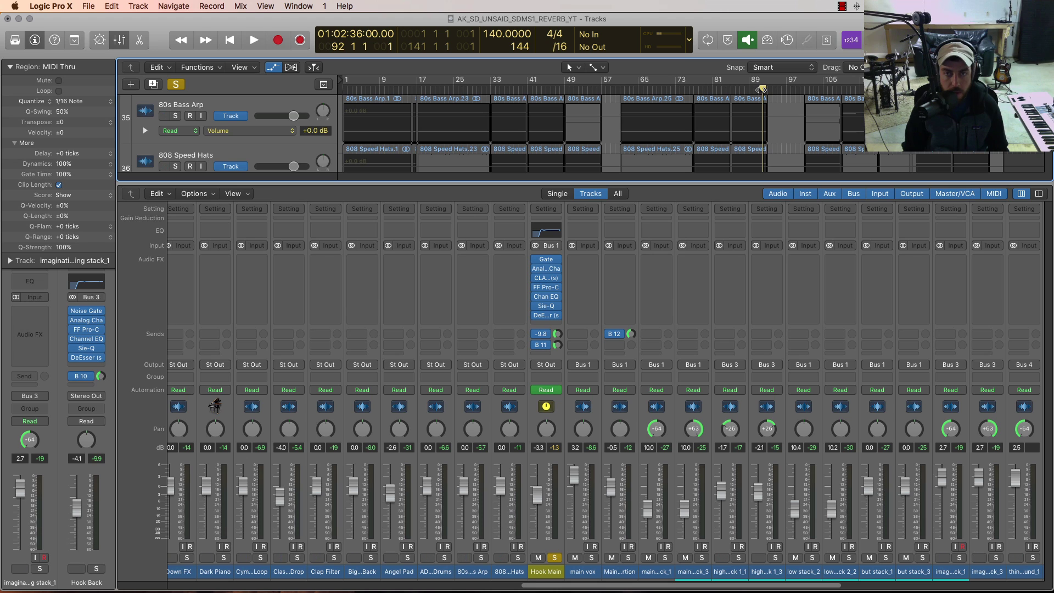
pyautogui.press('x')
pyautogui.moveTo(762, 90); pyautogui.dragTo(732, 90)
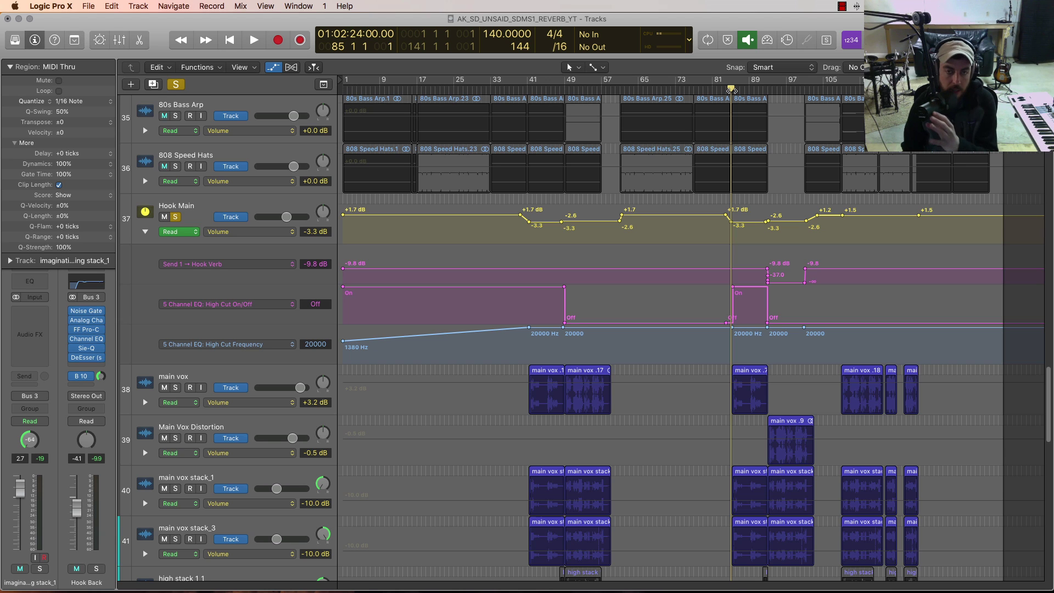
pyautogui.moveTo(731, 89)
pyautogui.mouseDown()
pyautogui.moveTo(744, 90)
pyautogui.moveTo(732, 90)
pyautogui.mouseUp()
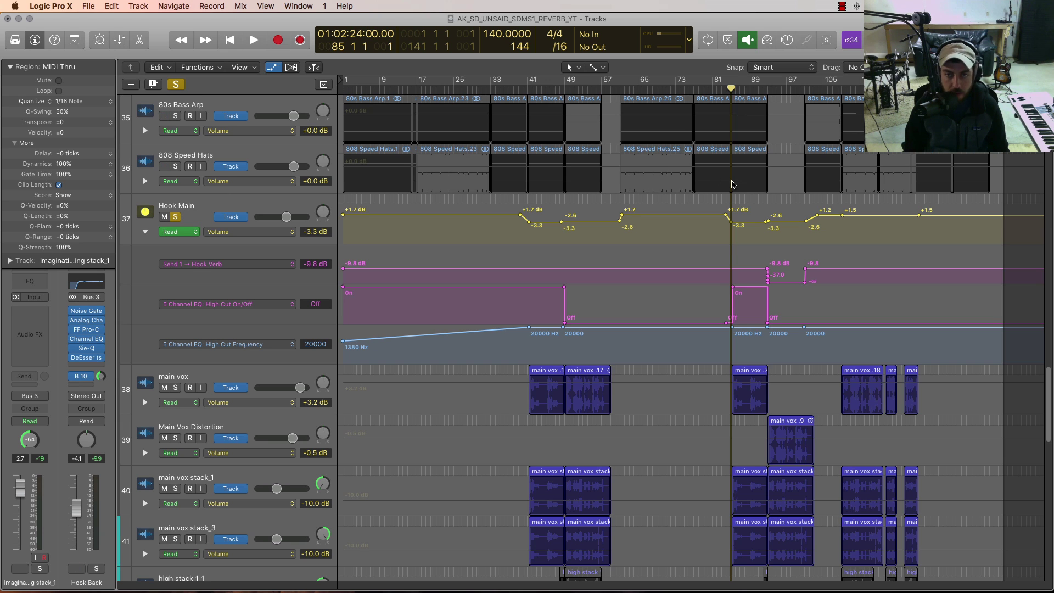
# Step: Play the soloed Hook Main vocals from bar 85 with the mixer in view, and unsolo the track during playback
pyautogui.press('space')
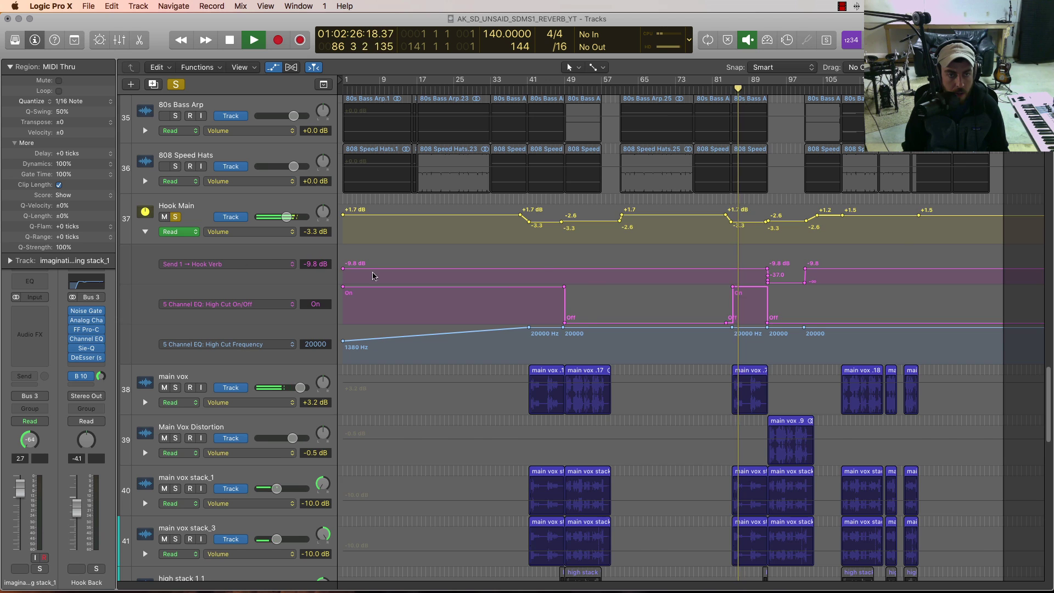
pyautogui.press('x')
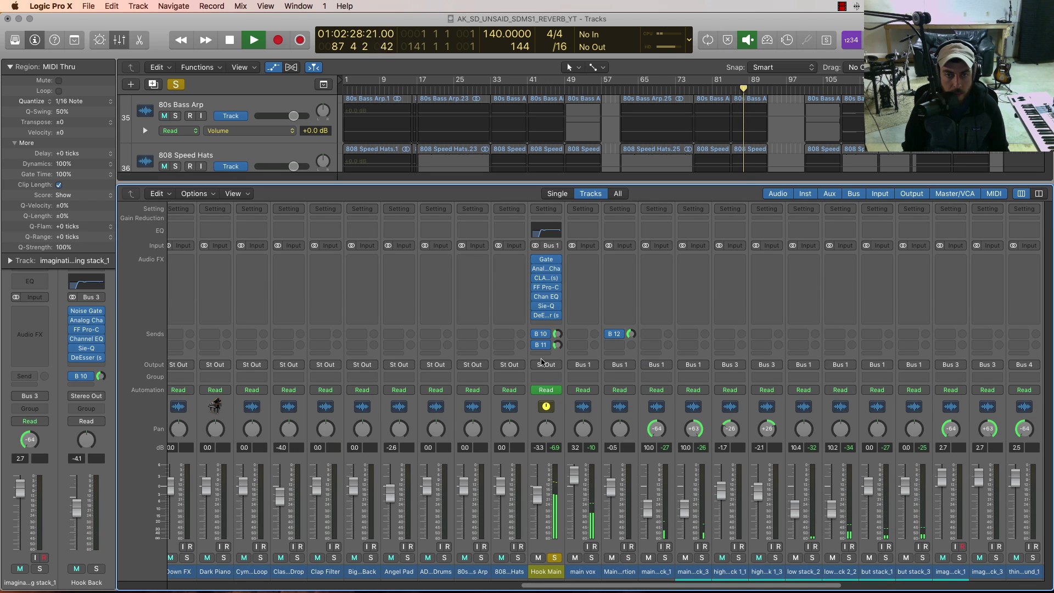
pyautogui.hscroll(3, 555, 456)
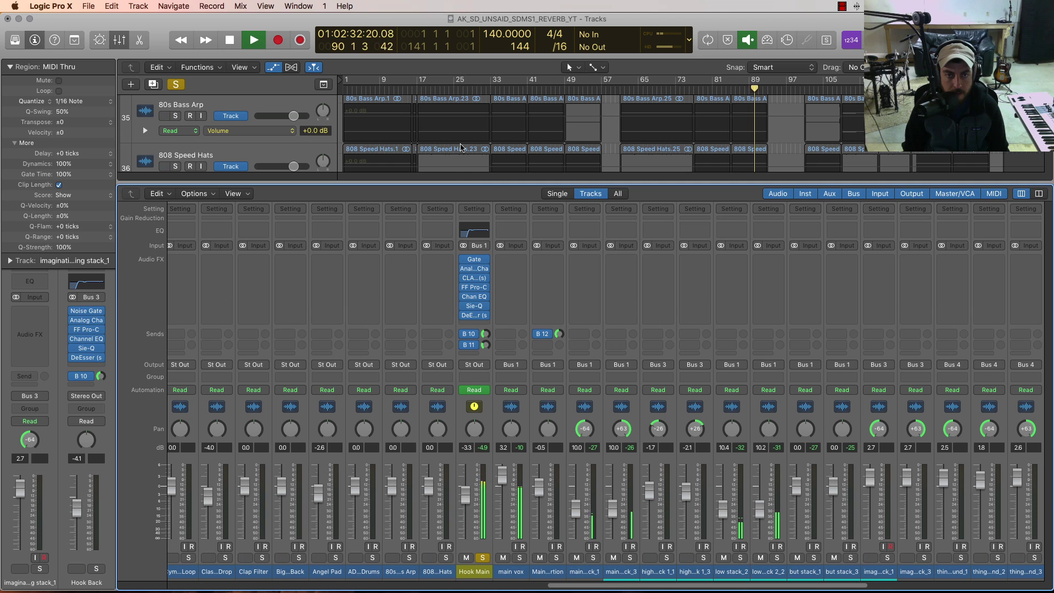
pyautogui.press('x')
pyautogui.click(176, 218)
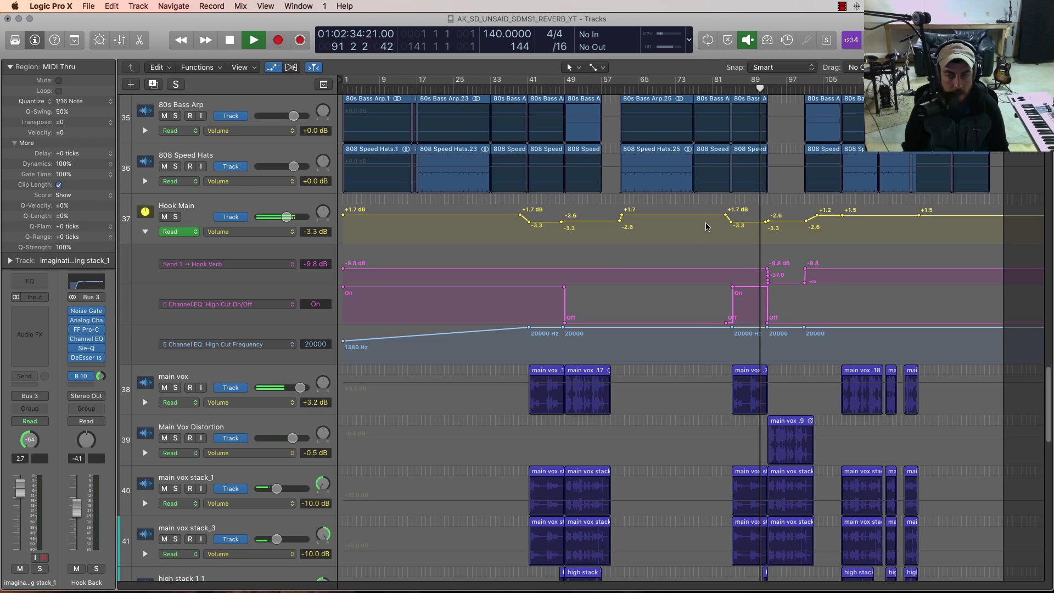
# Step: Stop playback and bypass the B 10 and B 11 sends on the Hook Main channel
pyautogui.press('x')
pyautogui.press('space')
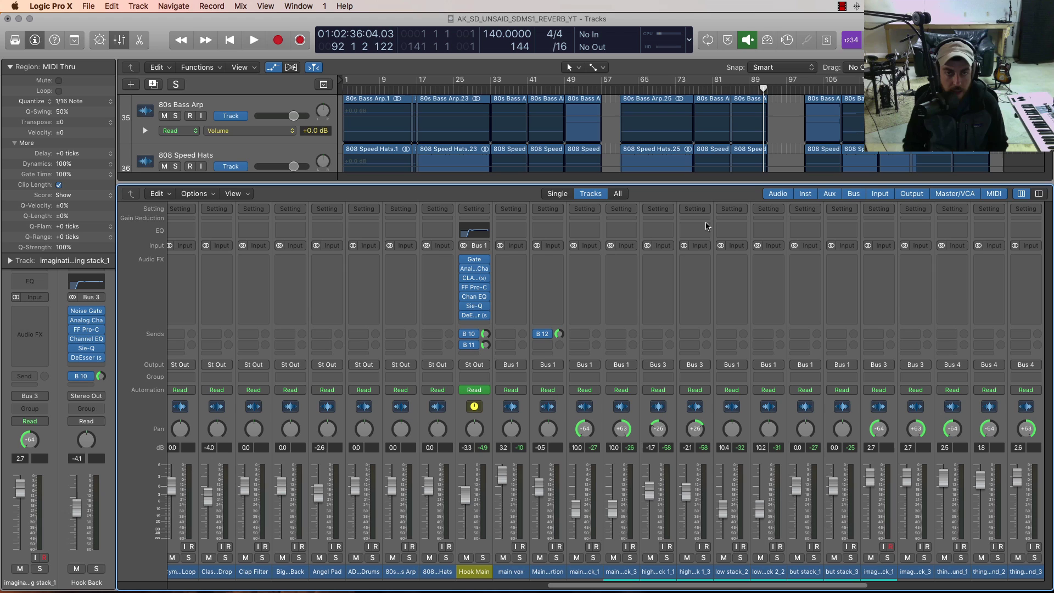
pyautogui.moveTo(489, 310)
pyautogui.moveTo(467, 337)
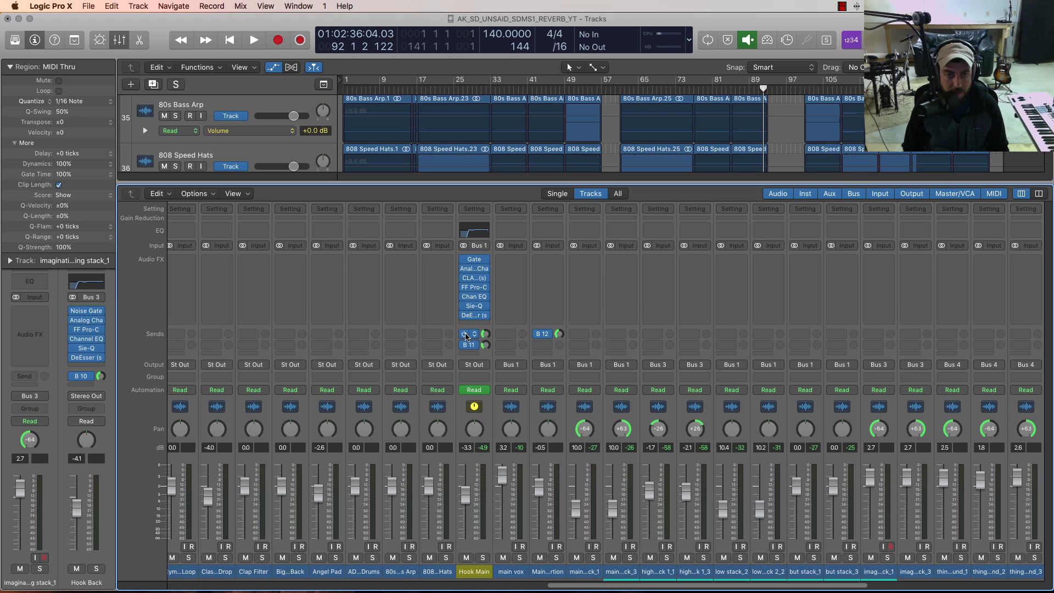
pyautogui.click(464, 335)
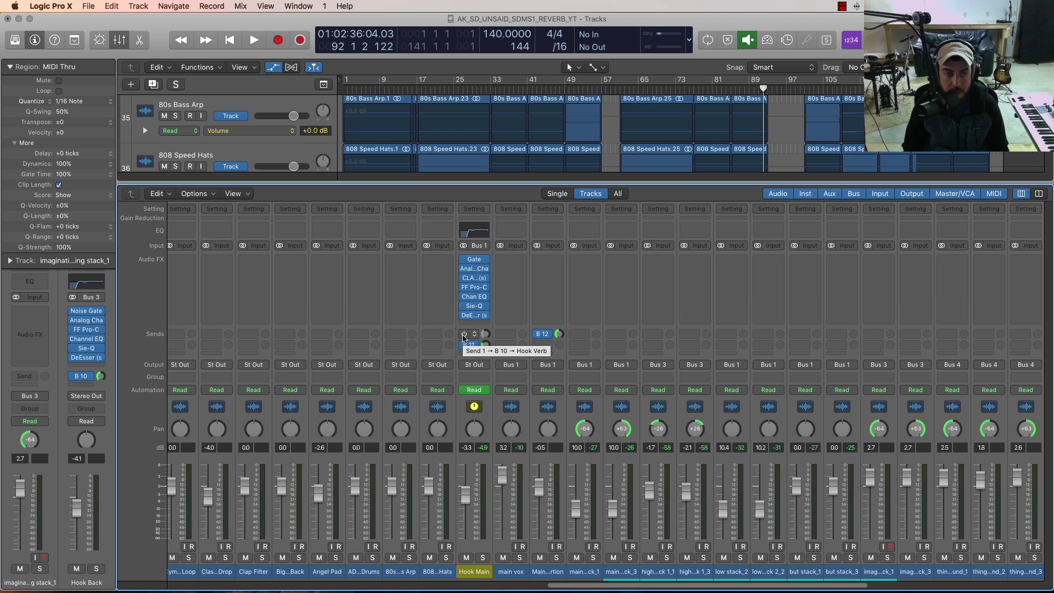
pyautogui.press('x')
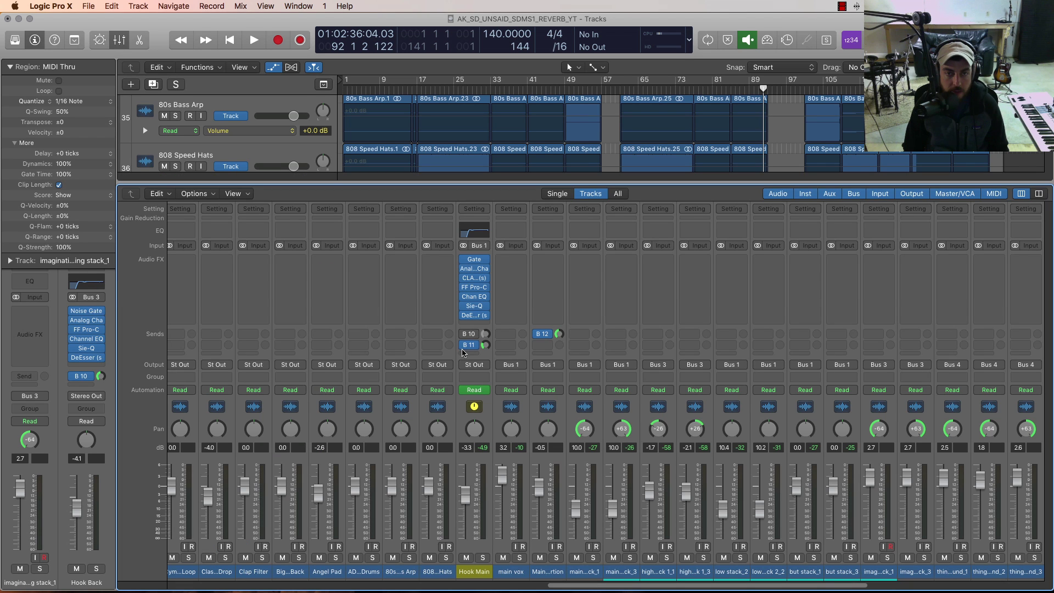
pyautogui.press('x')
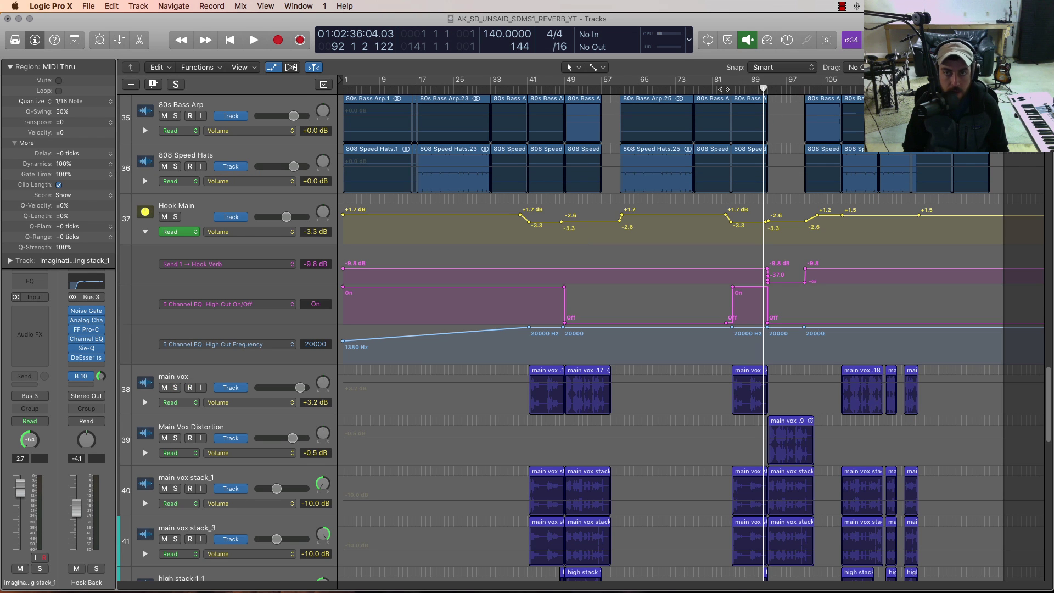
# Step: Play the full mix from bar 84 with Hook Main's sends bypassed, stop, and turn its B 10 send back on
pyautogui.click(726, 90)
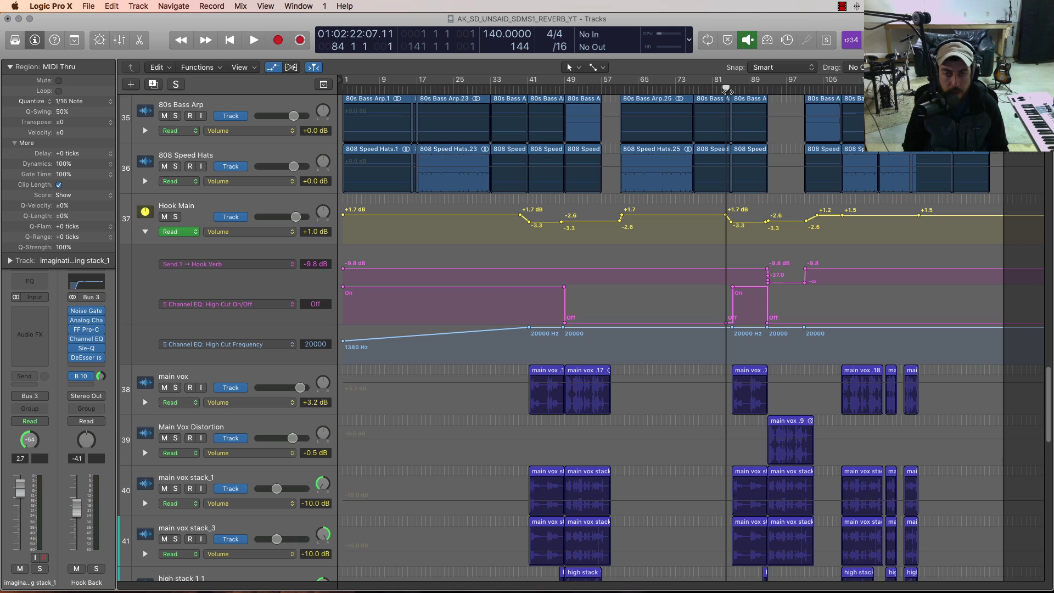
pyautogui.press('space')
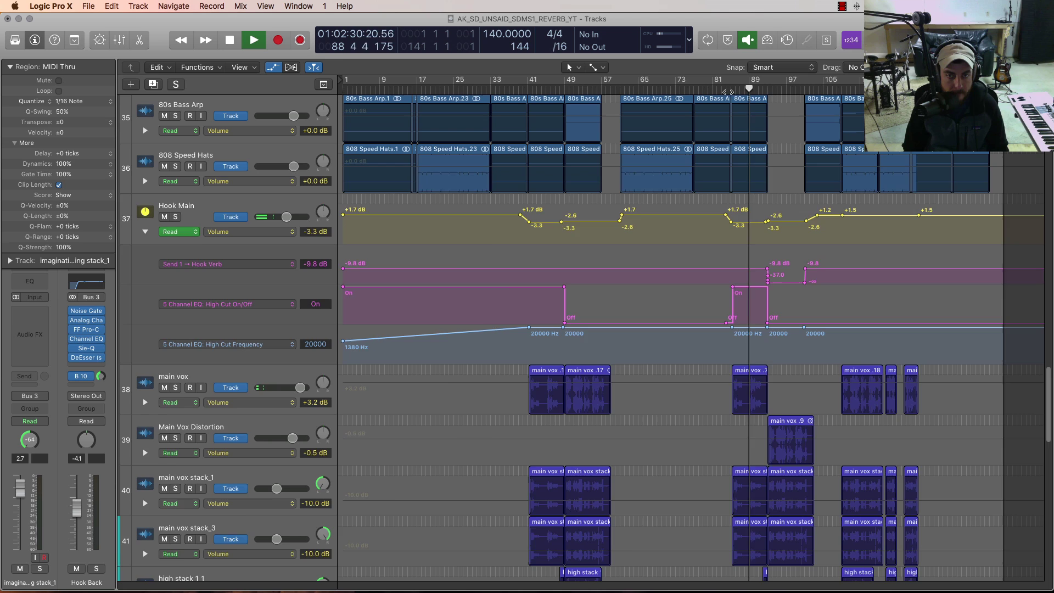
pyautogui.press('x')
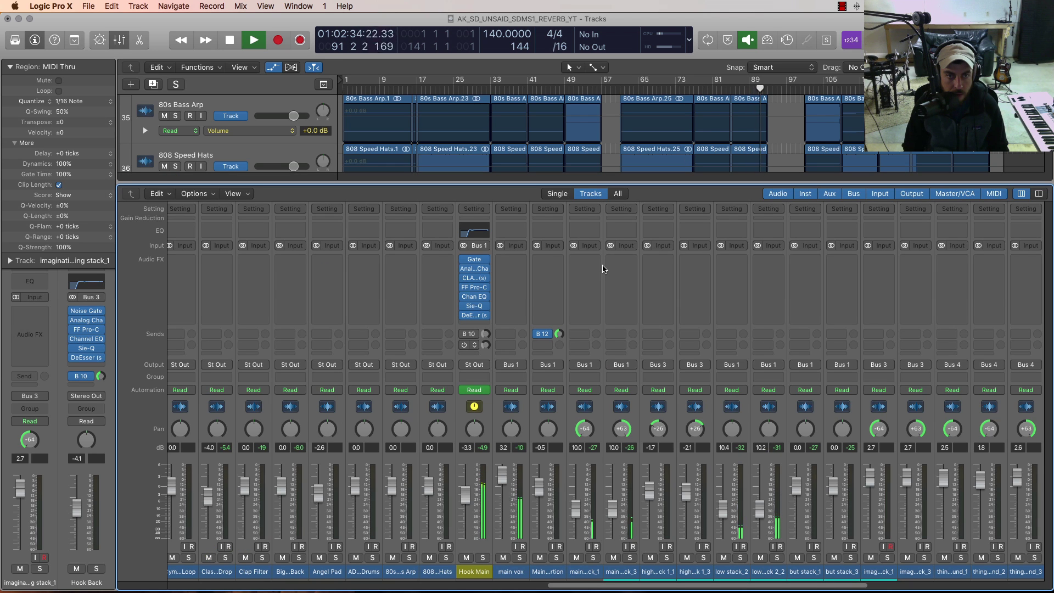
pyautogui.press('space')
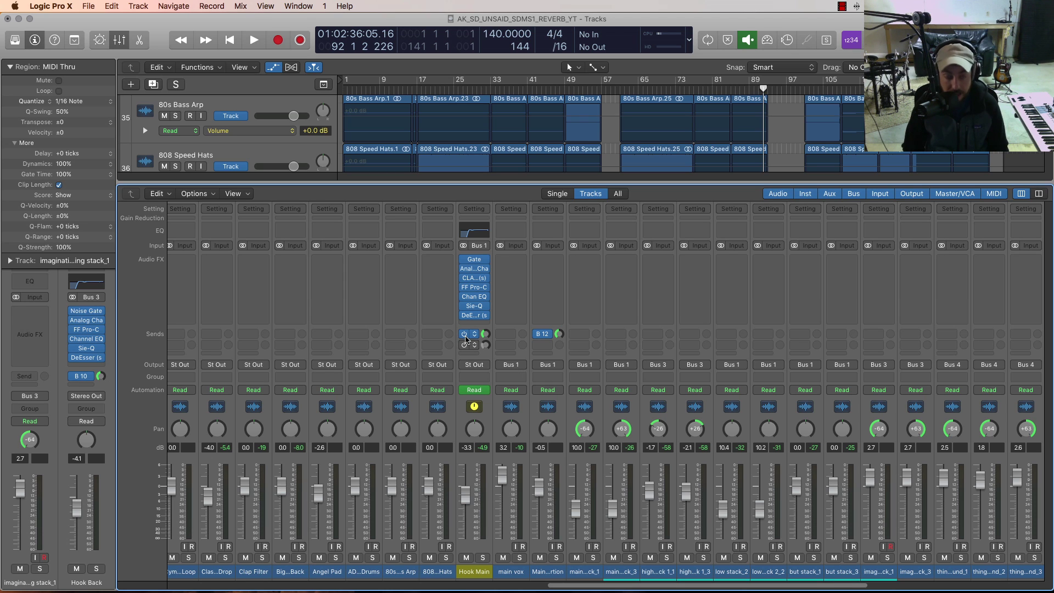
# Step: Open the ValhallaVintageVerb plug-in on the Hook Verb channel in the mixer
pyautogui.press('x')
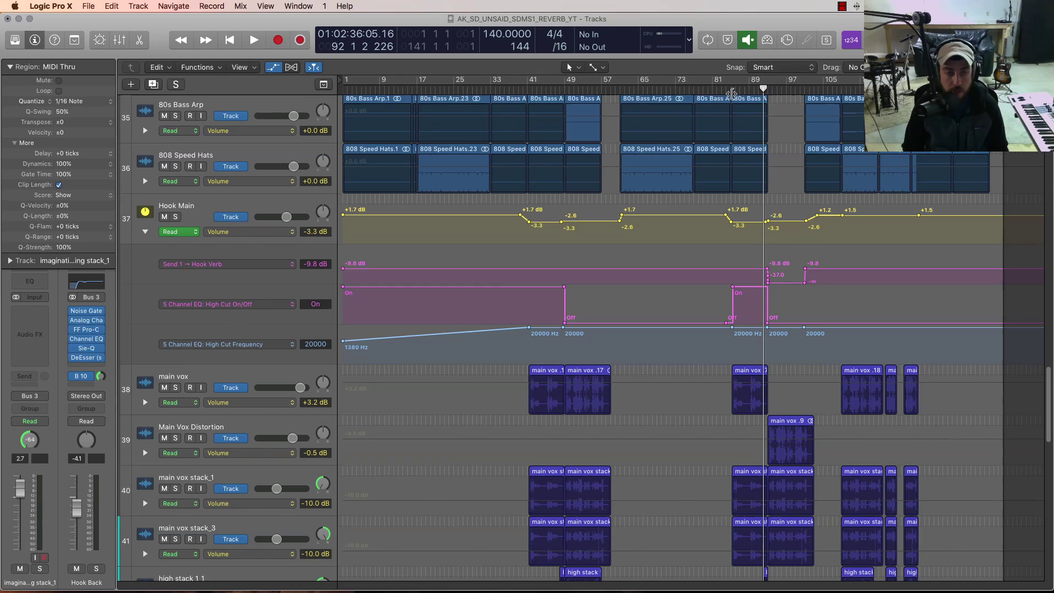
pyautogui.press('x')
pyautogui.hscroll(5, 516, 471)
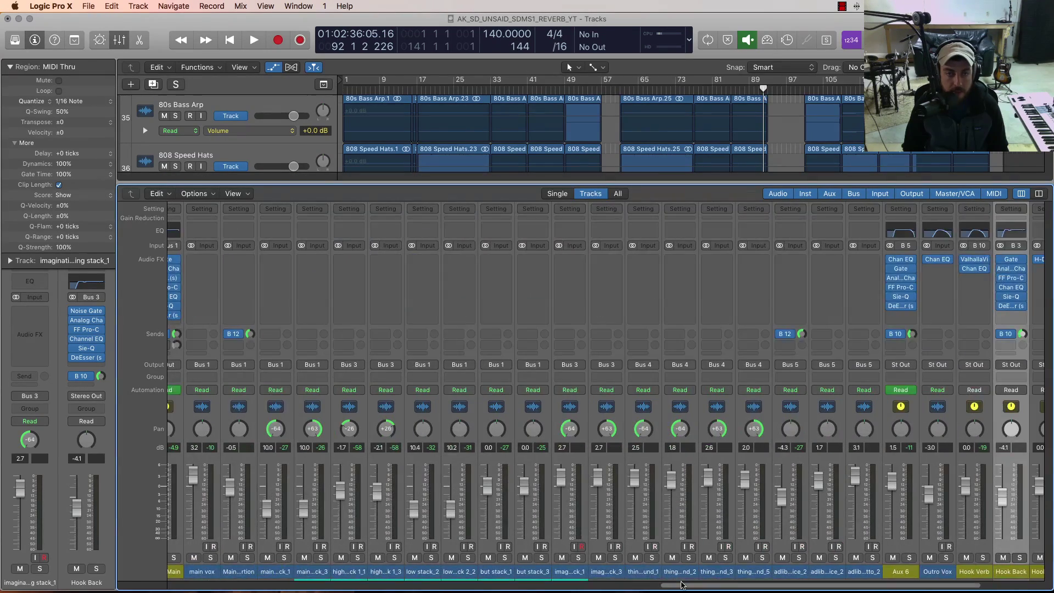
pyautogui.moveTo(648, 589); pyautogui.dragTo(828, 589)
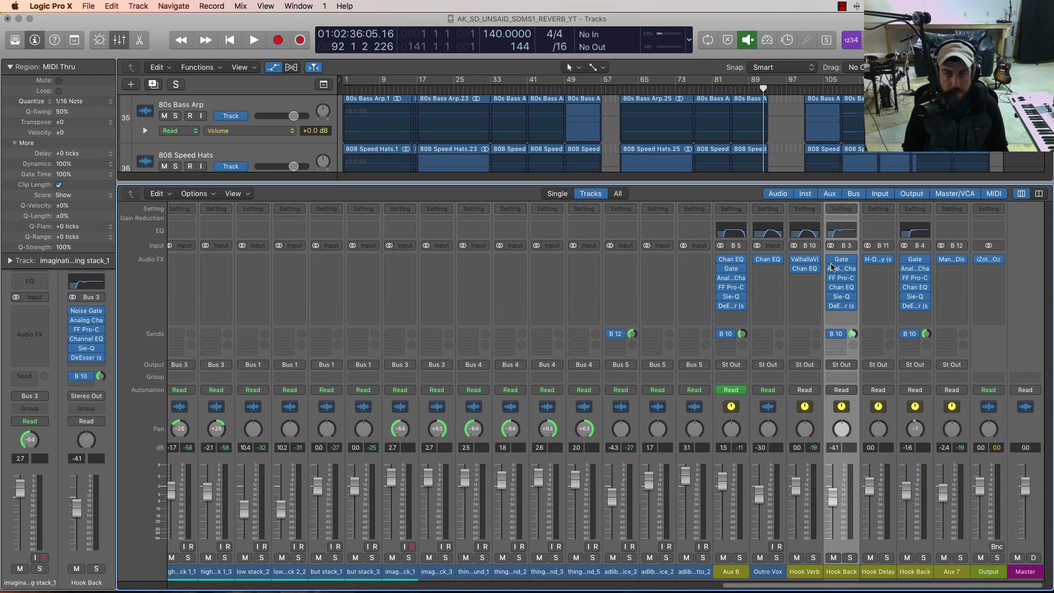
pyautogui.click(806, 261)
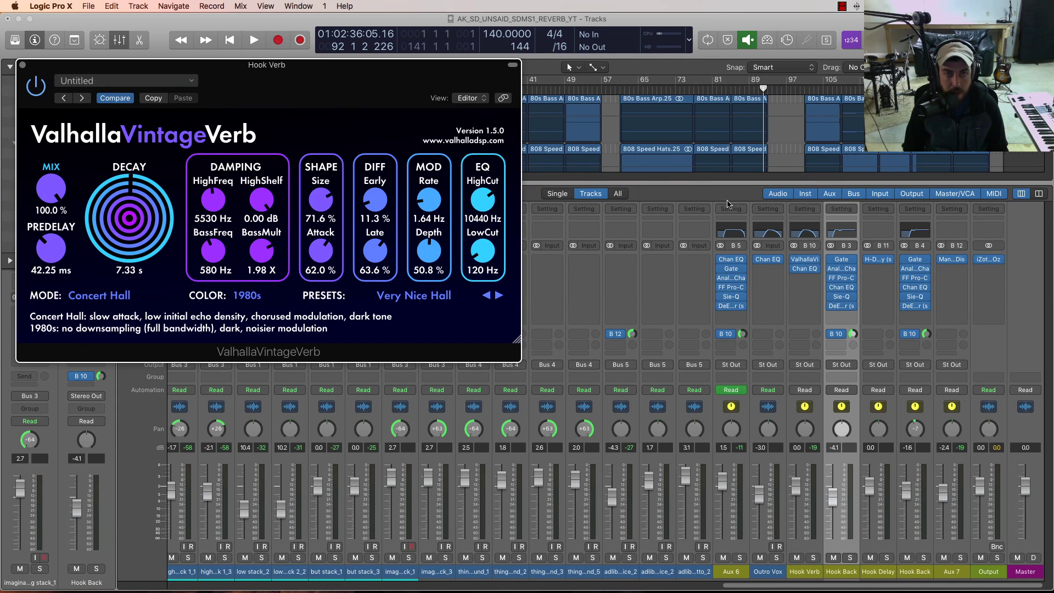
# Step: Open the Channel EQ on the Hook Verb channel and move its window clear of the channel's mute and solo controls
pyautogui.click(806, 268)
pyautogui.moveTo(229, 76); pyautogui.dragTo(319, 208)
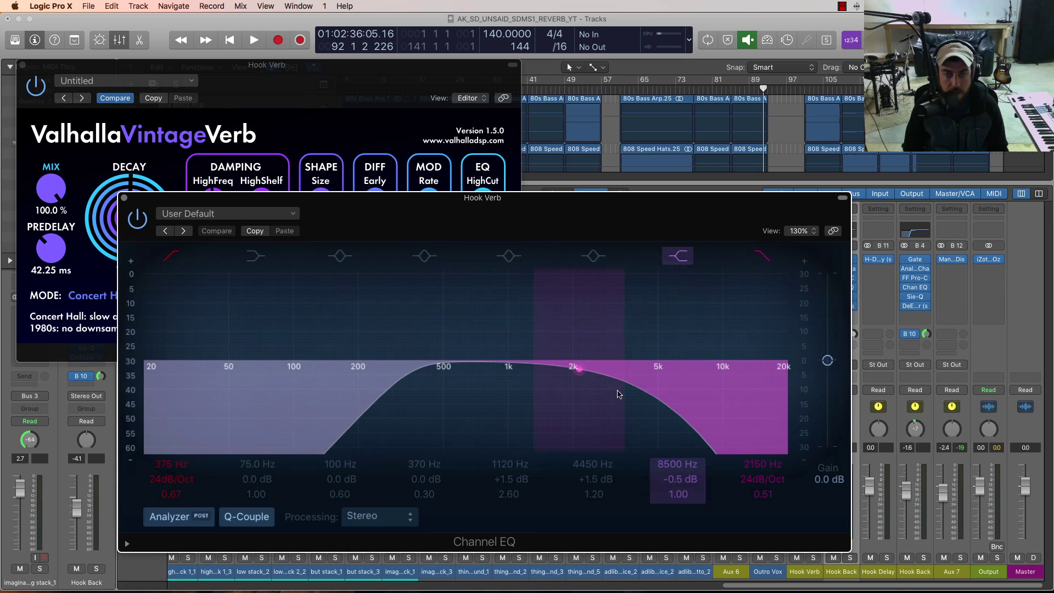
pyautogui.moveTo(163, 194); pyautogui.dragTo(65, 100)
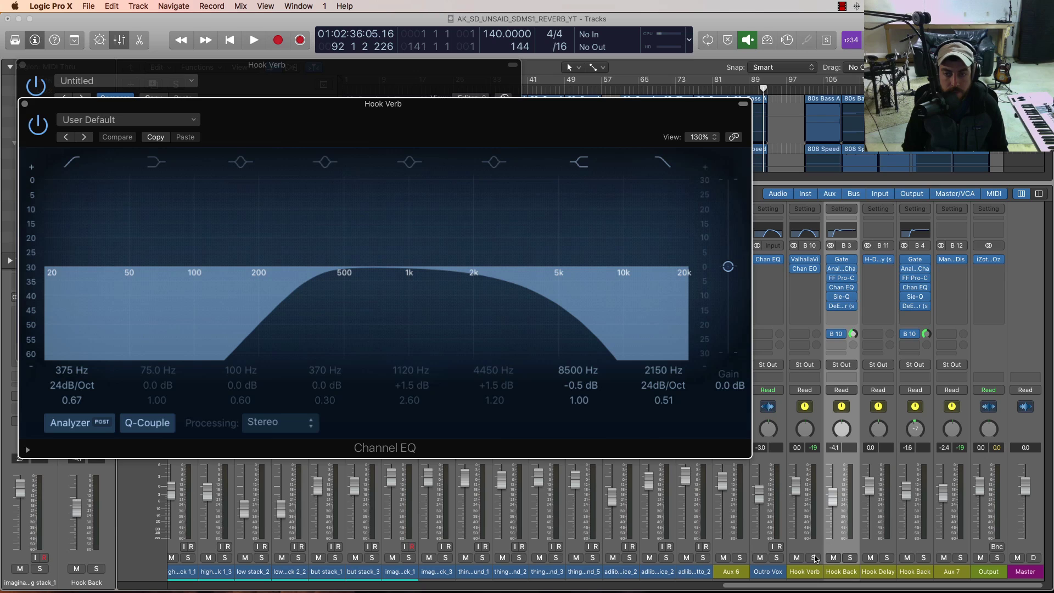
# Step: Solo the Hook Verb channel, play its reverb from bar 84 with the Channel EQ in view, and stop playback
pyautogui.click(815, 559)
pyautogui.press('space')
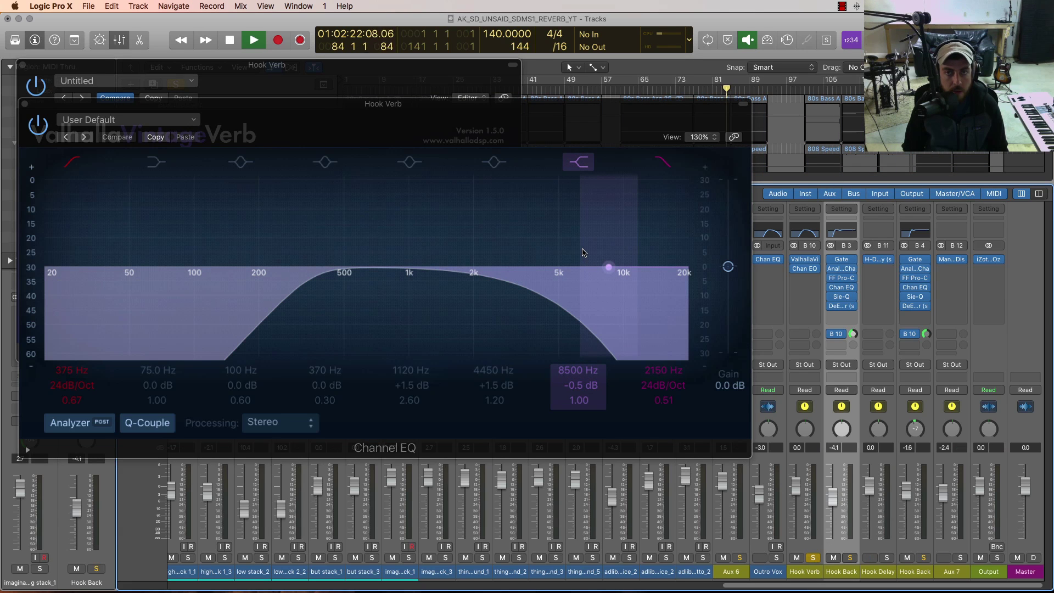
pyautogui.moveTo(308, 110); pyautogui.dragTo(367, 104)
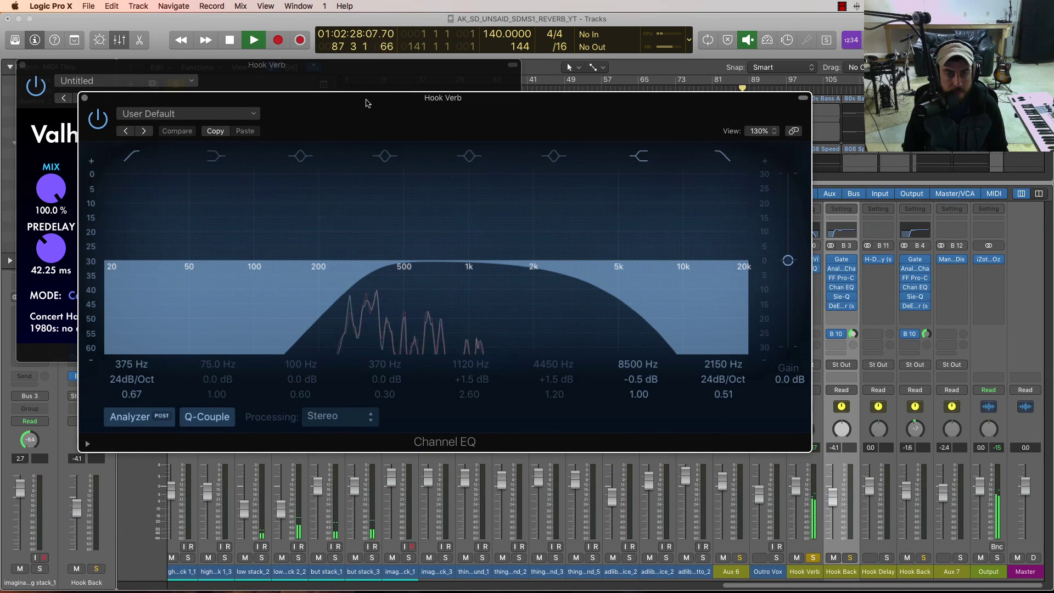
pyautogui.moveTo(815, 587)
pyautogui.mouseDown()
pyautogui.moveTo(795, 588)
pyautogui.moveTo(804, 588)
pyautogui.mouseUp()
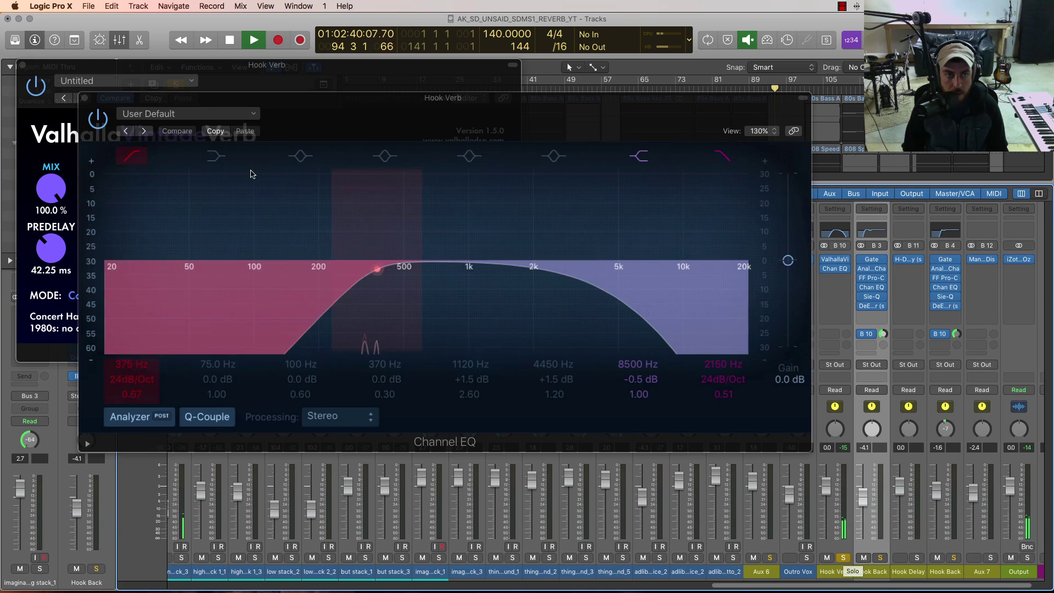
pyautogui.press('space')
# Step: Close the Channel EQ and look through the Color options of ValhallaVintageVerb, keeping 1980s
pyautogui.click(84, 98)
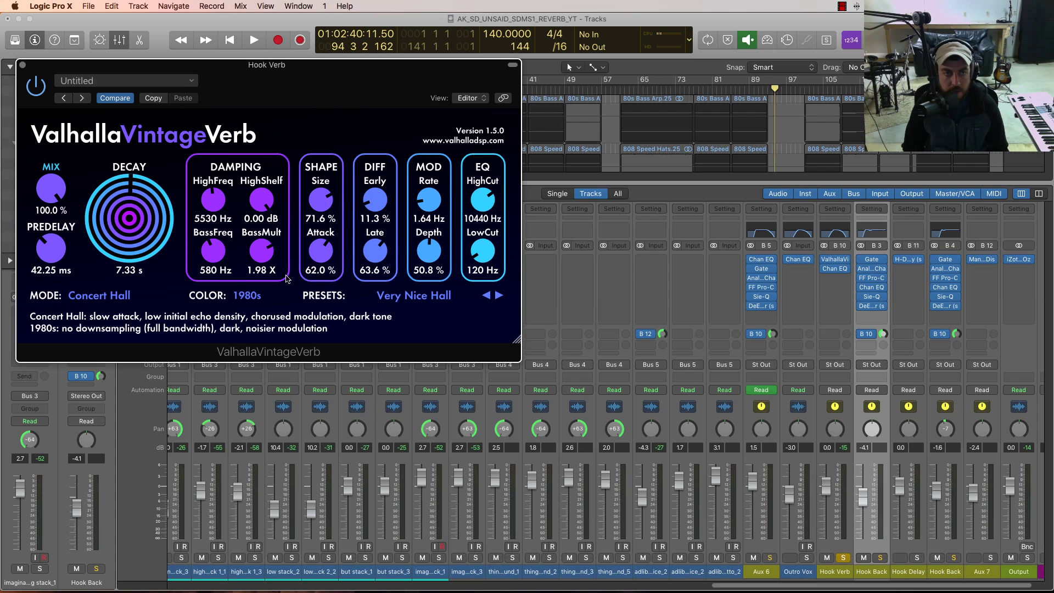
pyautogui.click(249, 300)
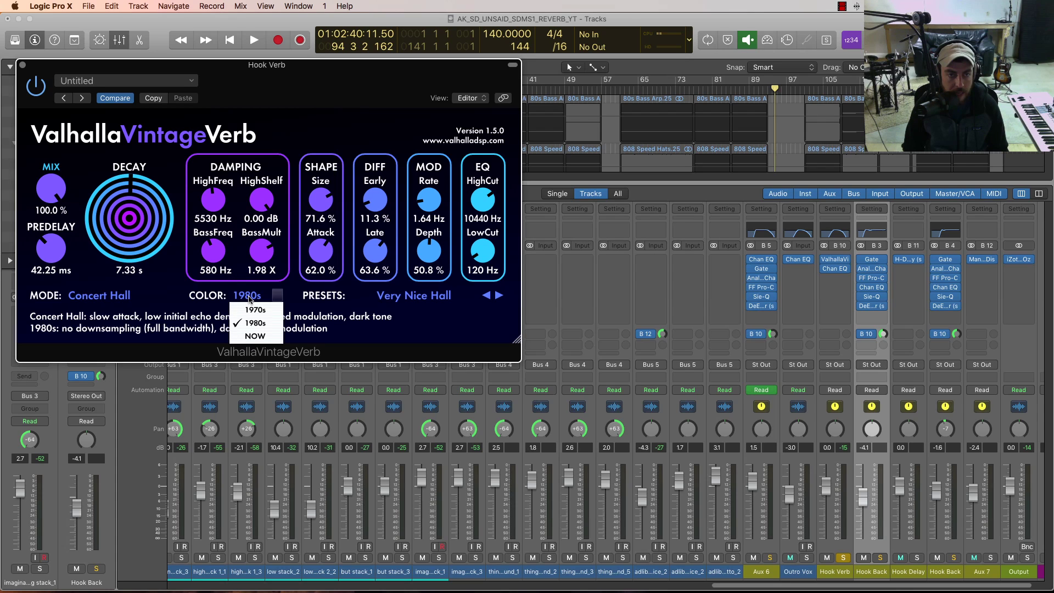
pyautogui.click(249, 299)
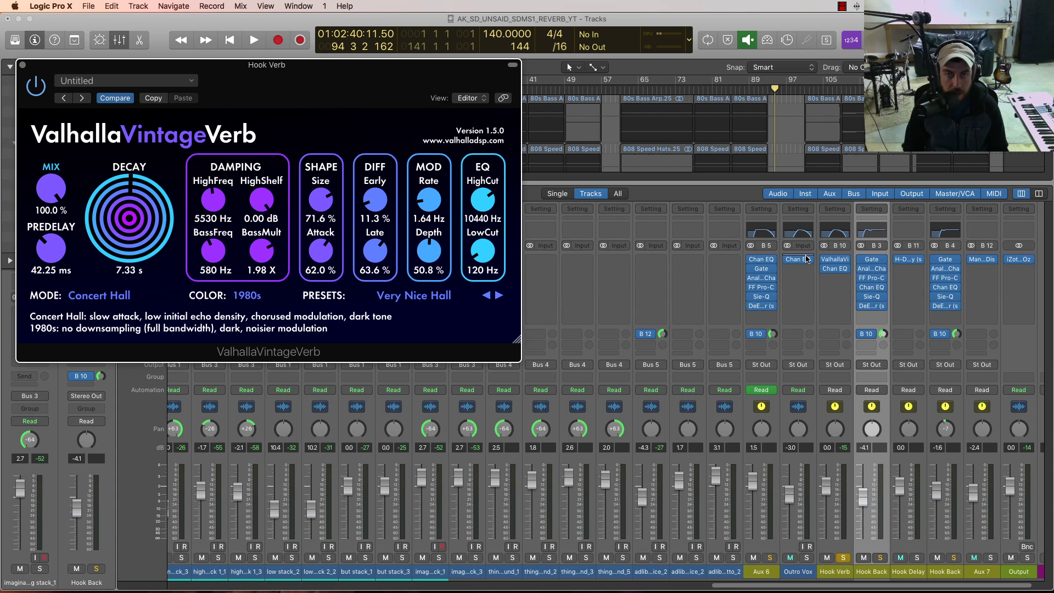
pyautogui.press('x')
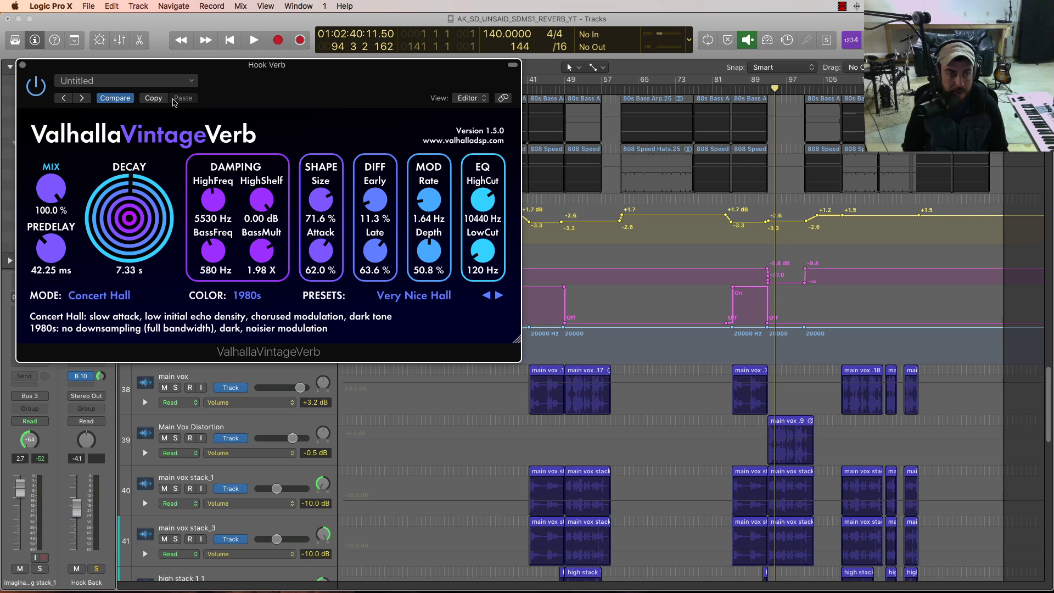
pyautogui.press('i')
pyautogui.press('x')
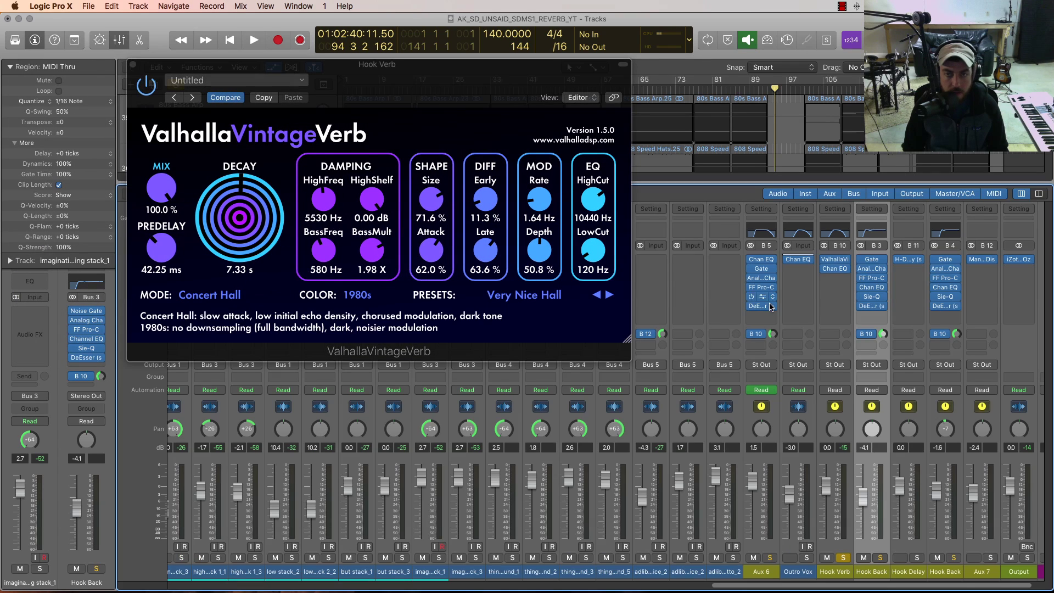
# Step: Reopen ValhallaVintageVerb and the Channel EQ on Hook Verb, bypass the Channel EQ, and unsolo the channel
pyautogui.moveTo(849, 263)
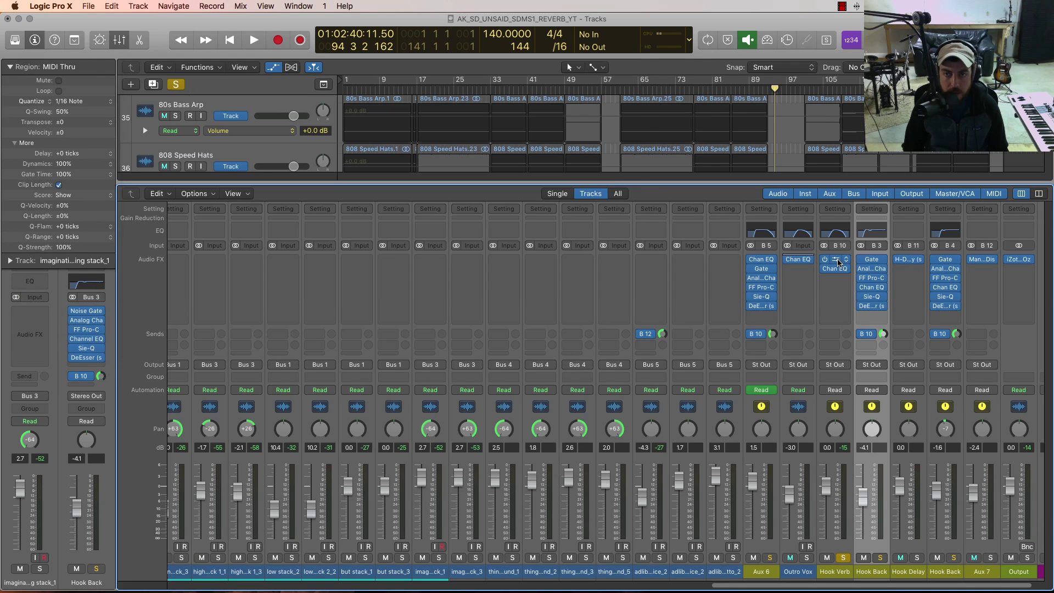
pyautogui.click(837, 261)
pyautogui.click(835, 269)
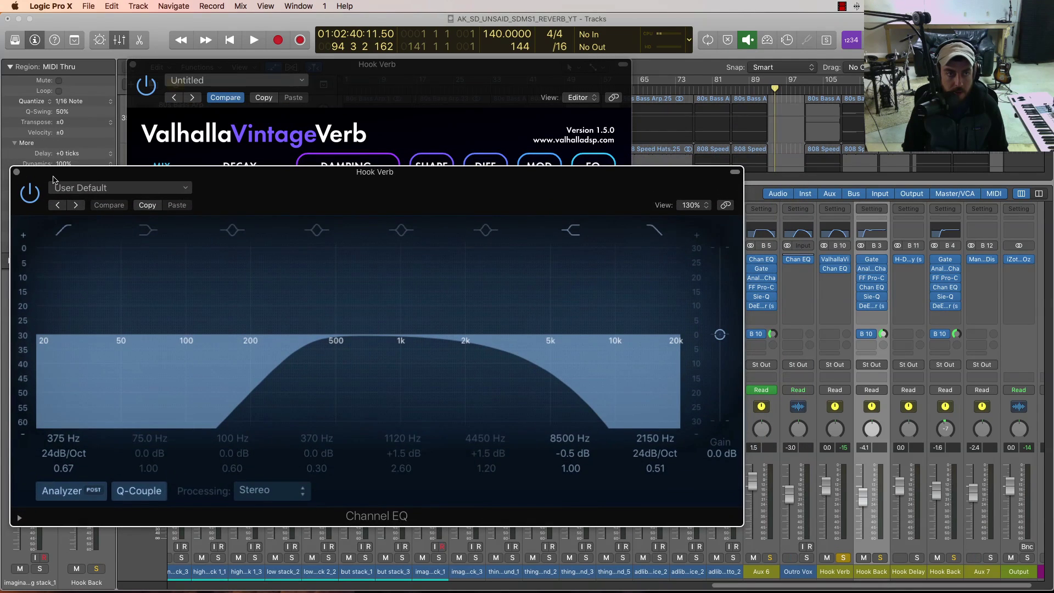
pyautogui.click(29, 192)
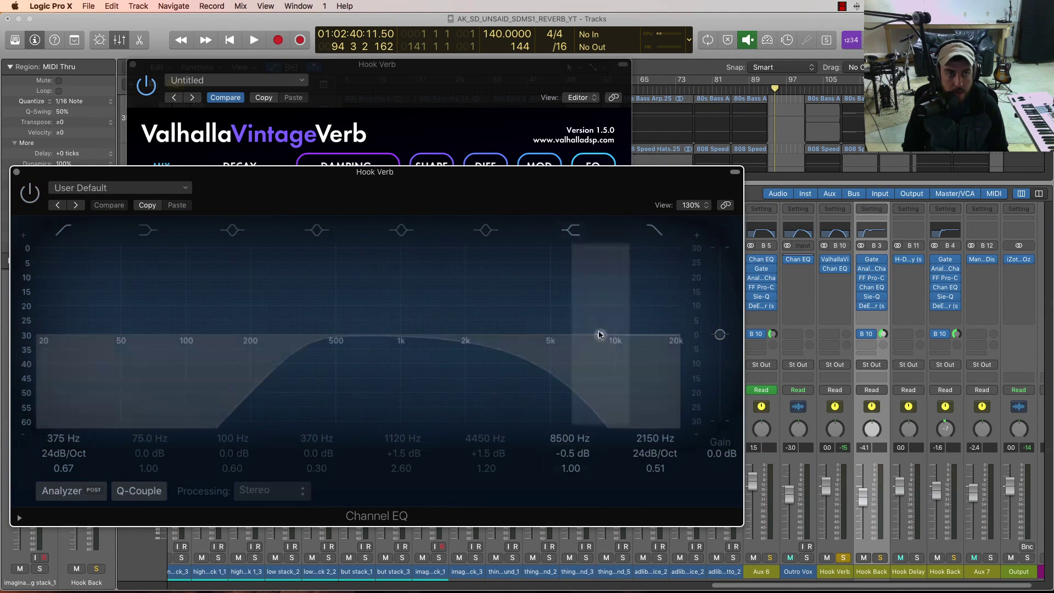
pyautogui.click(843, 558)
pyautogui.moveTo(681, 179); pyautogui.dragTo(769, 122)
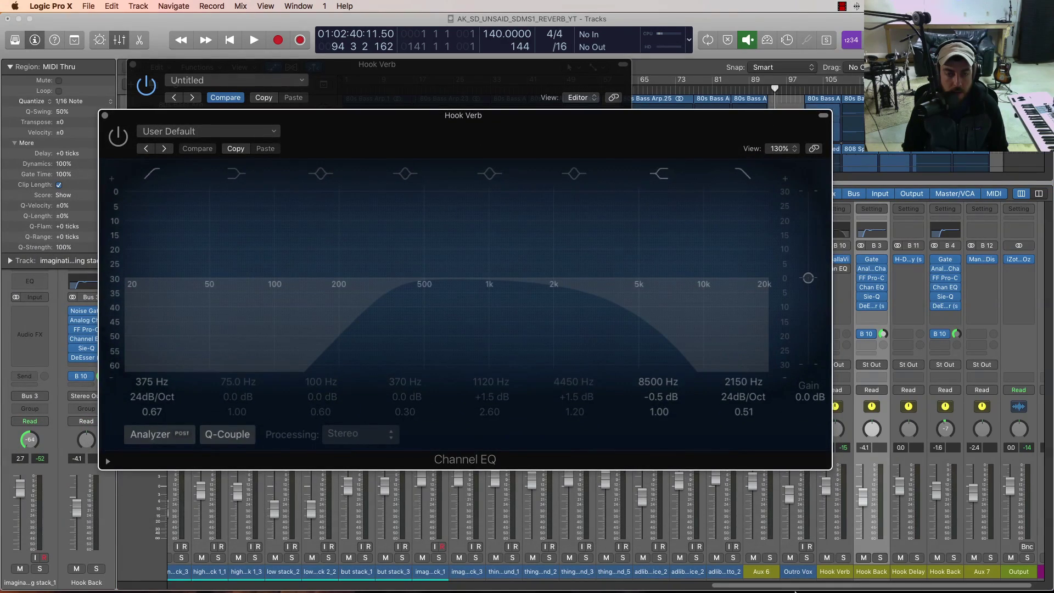
# Step: Solo the Hook Main channel, play it from bar 84 with Hook Verb's Channel EQ bypassed, and stop playback
pyautogui.hscroll(-10, 806, 590)
pyautogui.click(482, 559)
pyautogui.press('space')
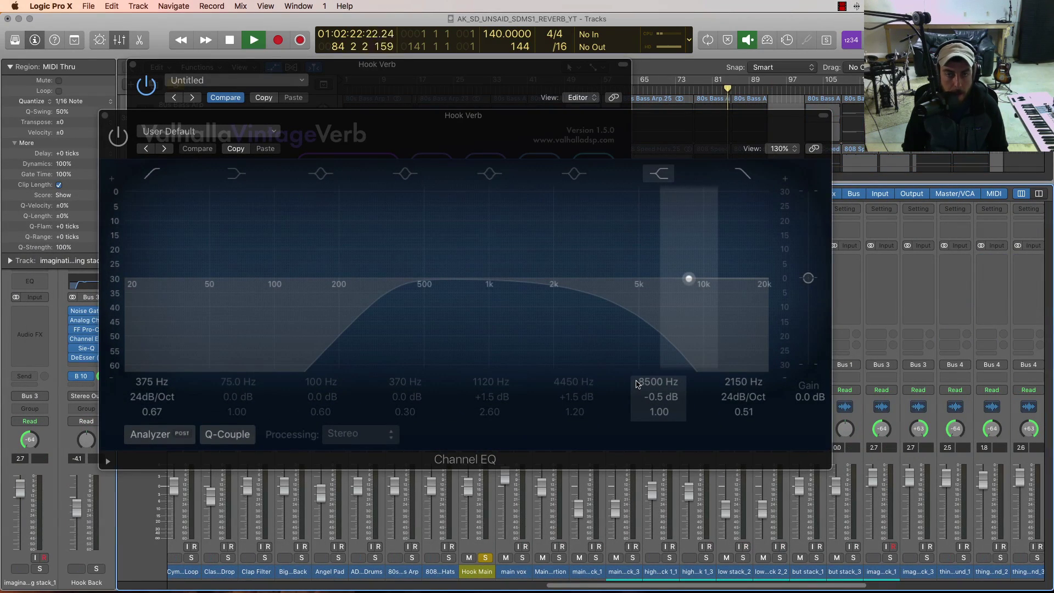
pyautogui.moveTo(399, 123)
pyautogui.mouseDown()
pyautogui.moveTo(400, 199)
pyautogui.moveTo(394, 132)
pyautogui.mouseUp()
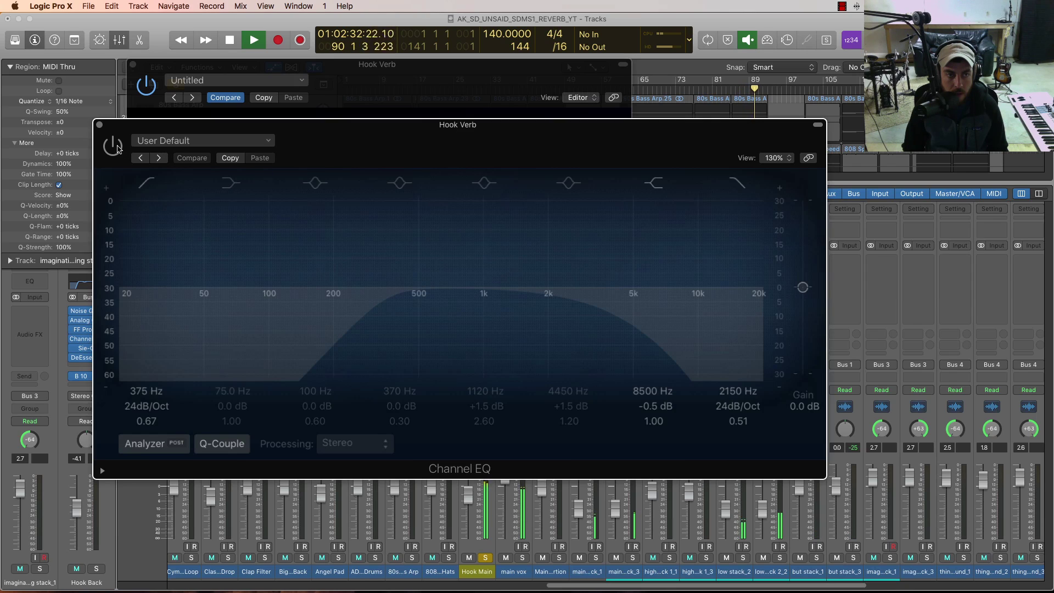
pyautogui.press('space')
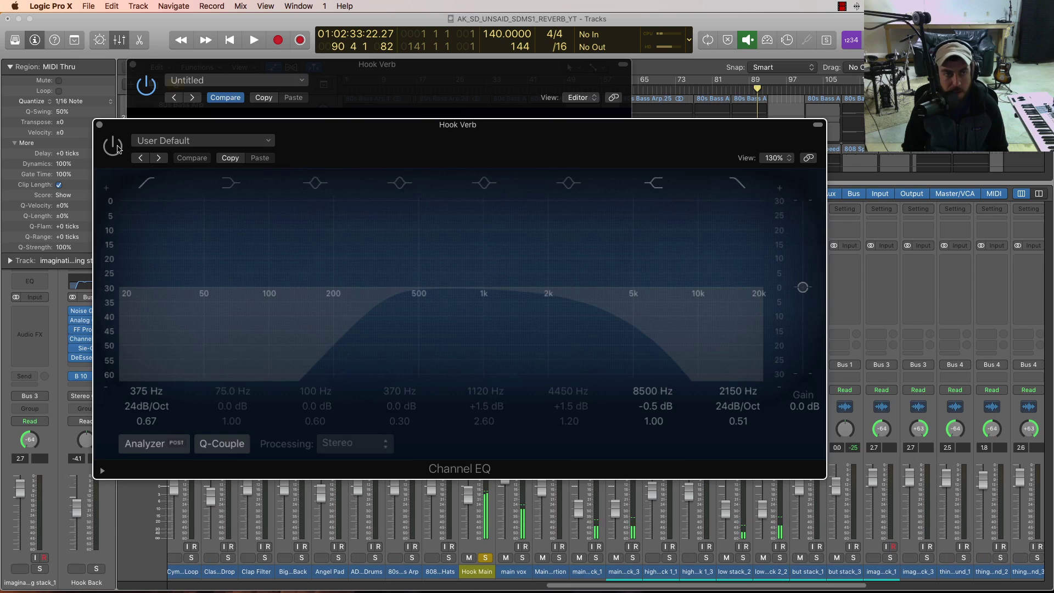
# Step: Play the full mix with the Channel EQ bypassed, switch the EQ back on, solo Hook Main again, and stop
pyautogui.click(113, 145)
pyautogui.click(113, 146)
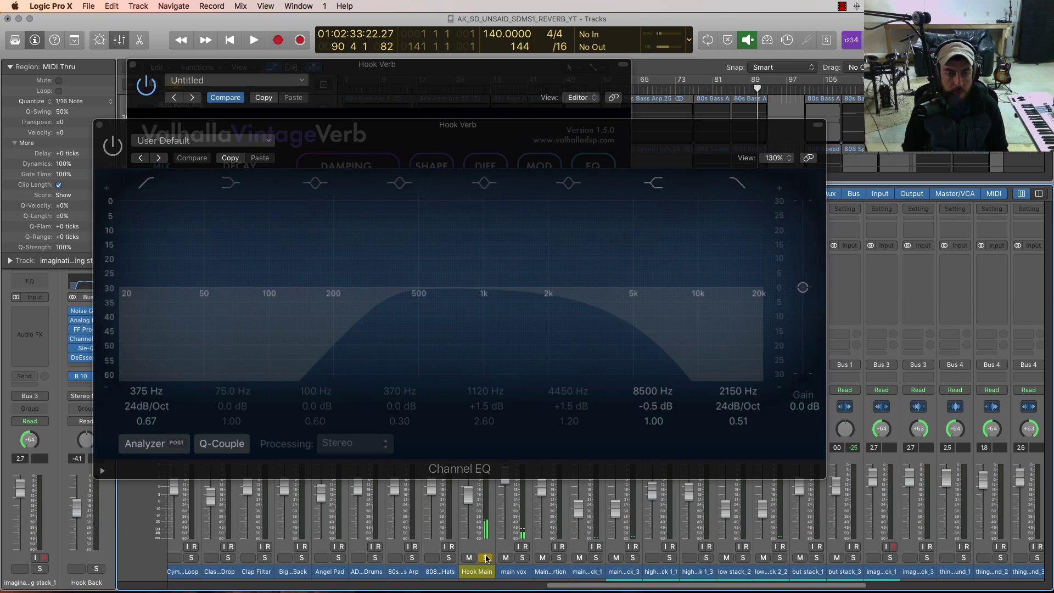
pyautogui.press('space')
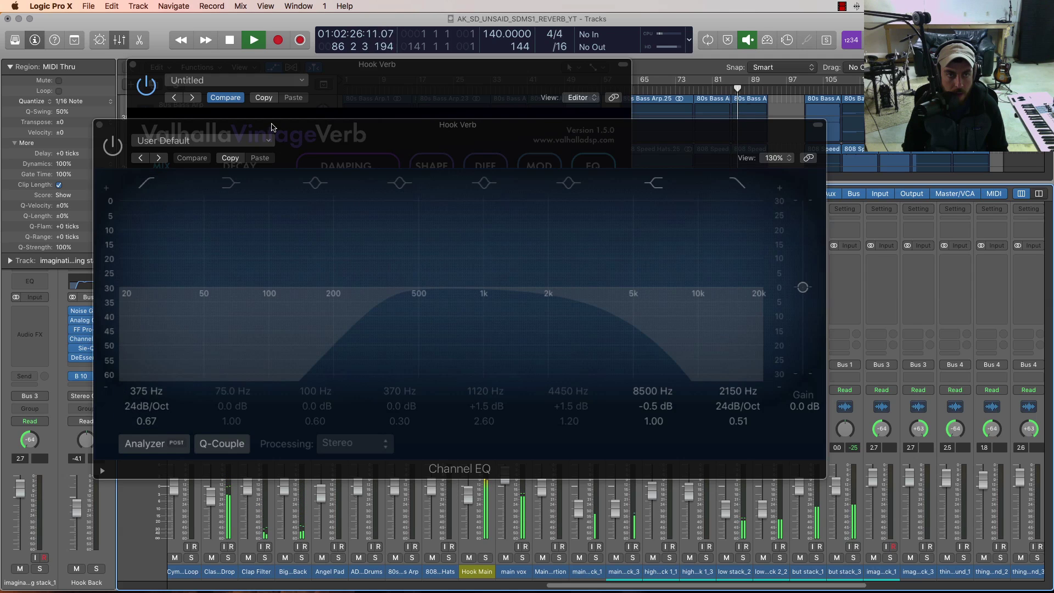
pyautogui.click(486, 558)
pyautogui.press('space')
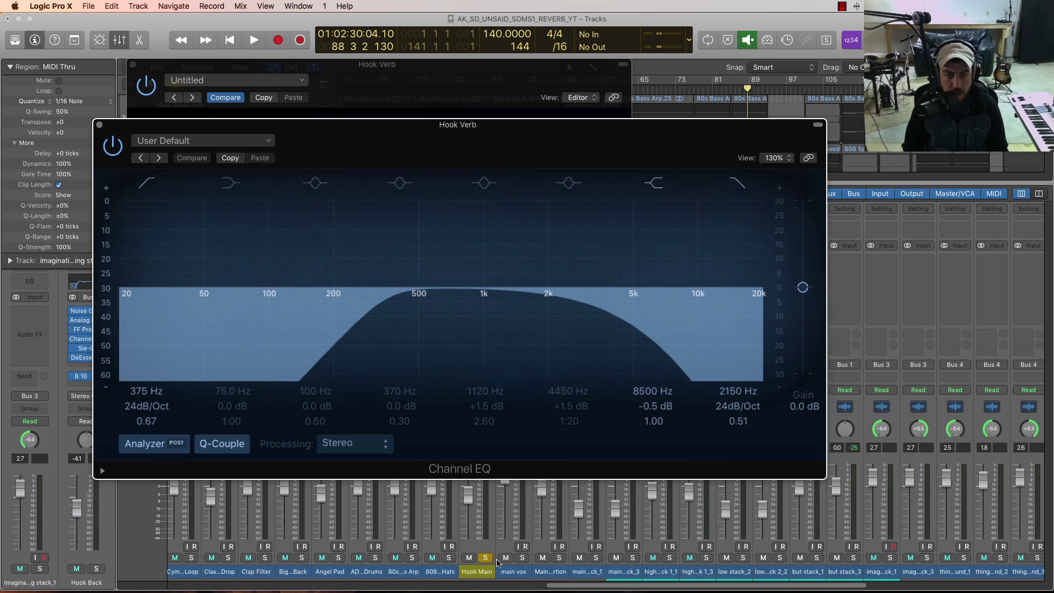
# Step: Unsolo Hook Main, play the full mix with Hook Verb's Channel EQ active, stop playback, and close the EQ window
pyautogui.press('space')
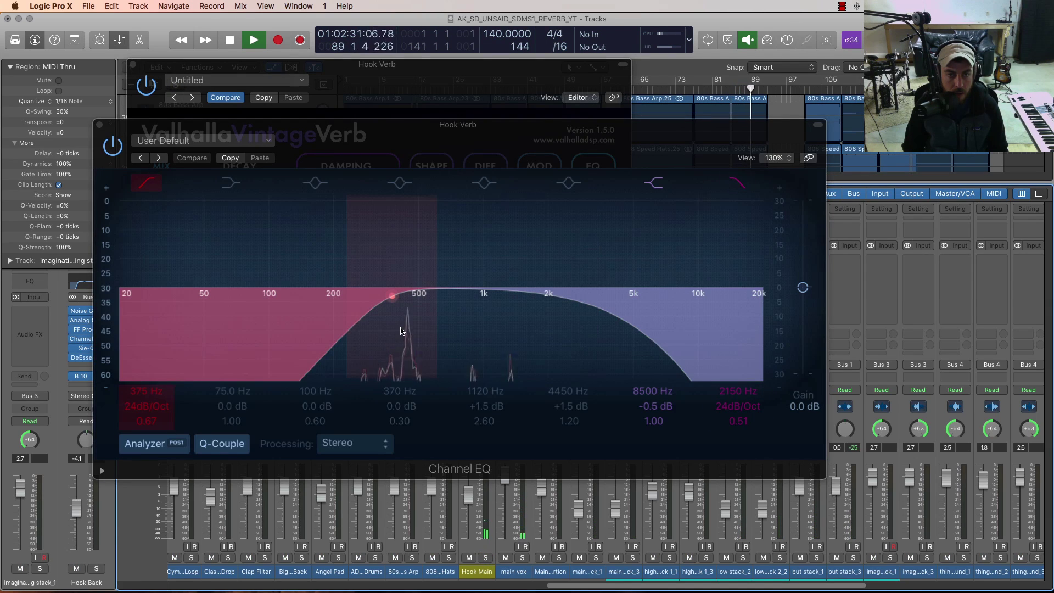
pyautogui.press('space')
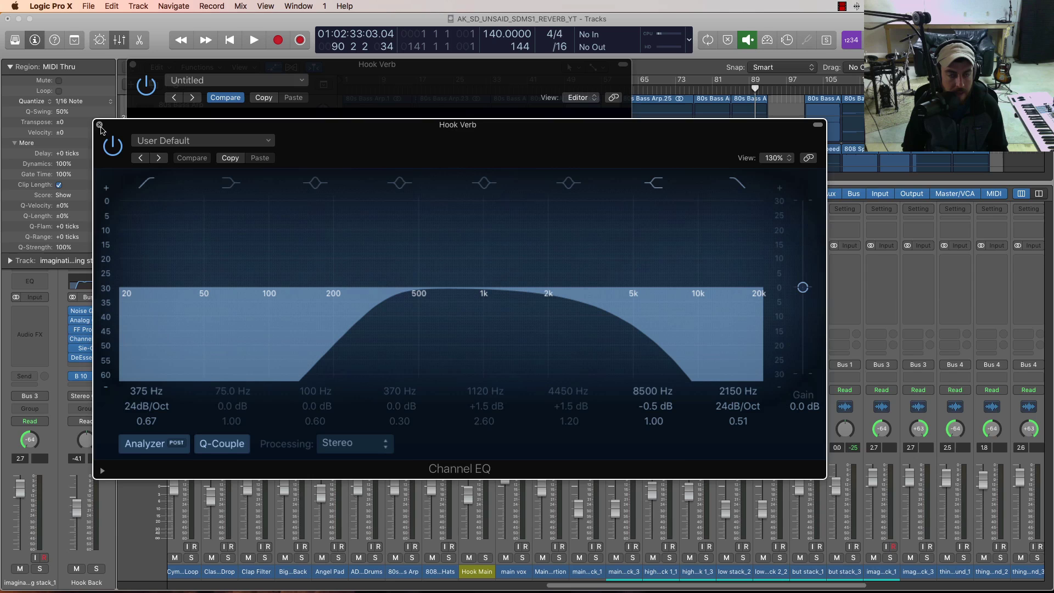
pyautogui.click(99, 126)
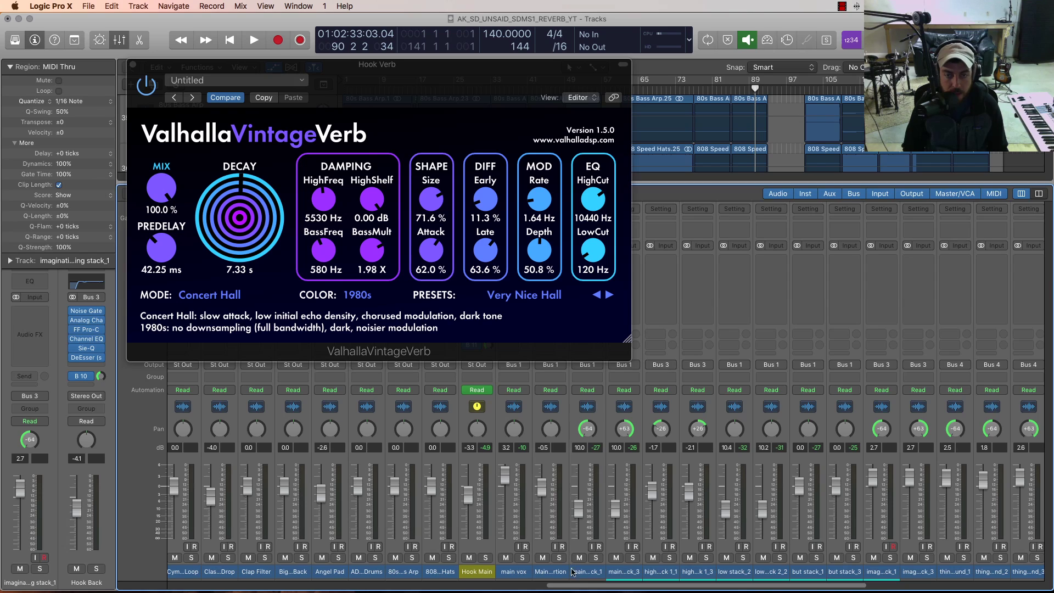
# Step: Close the ValhallaVintageVerb window and hide the mixer to show the Hook Main automation lanes
pyautogui.moveTo(572, 589); pyautogui.dragTo(698, 589)
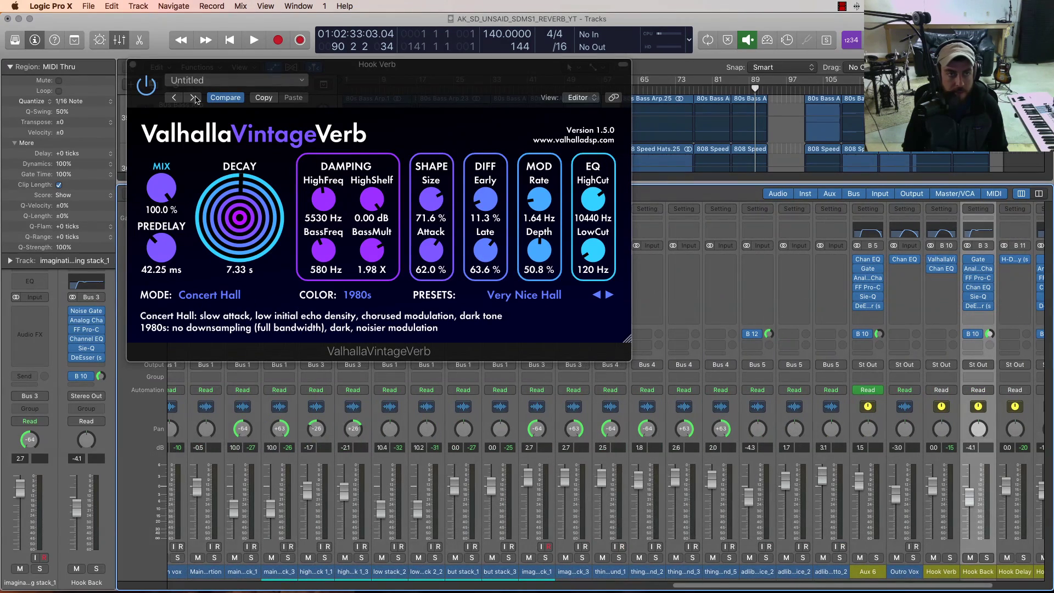
pyautogui.click(135, 64)
pyautogui.press('x')
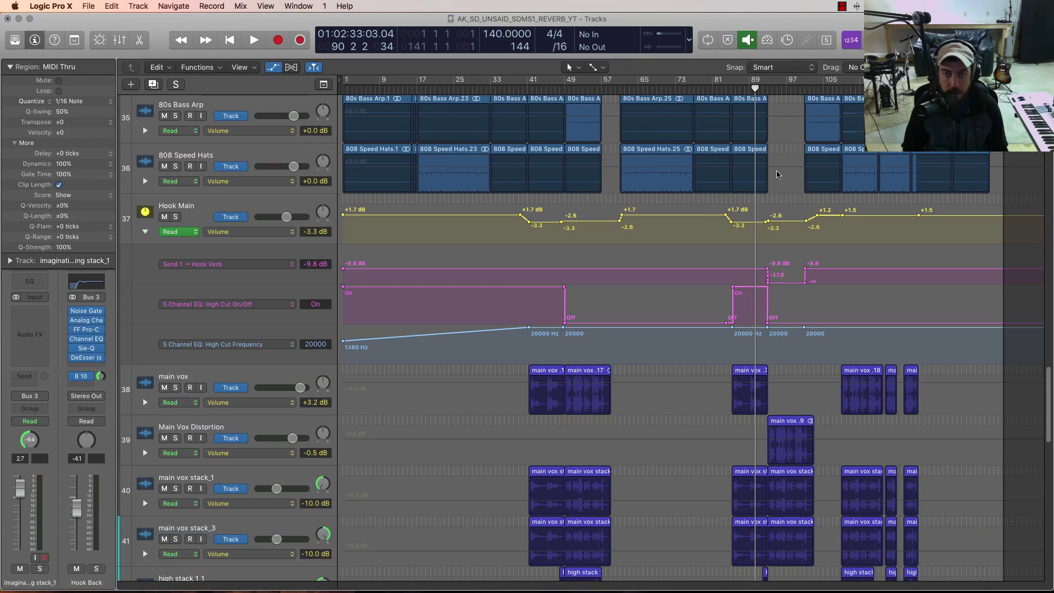
# Step: Play the full mix from about bar 91 through Hook Main's Hook Verb send automation drop at bar 93
pyautogui.moveTo(756, 88)
pyautogui.mouseDown()
pyautogui.moveTo(747, 88)
pyautogui.moveTo(767, 88)
pyautogui.moveTo(758, 87)
pyautogui.mouseUp()
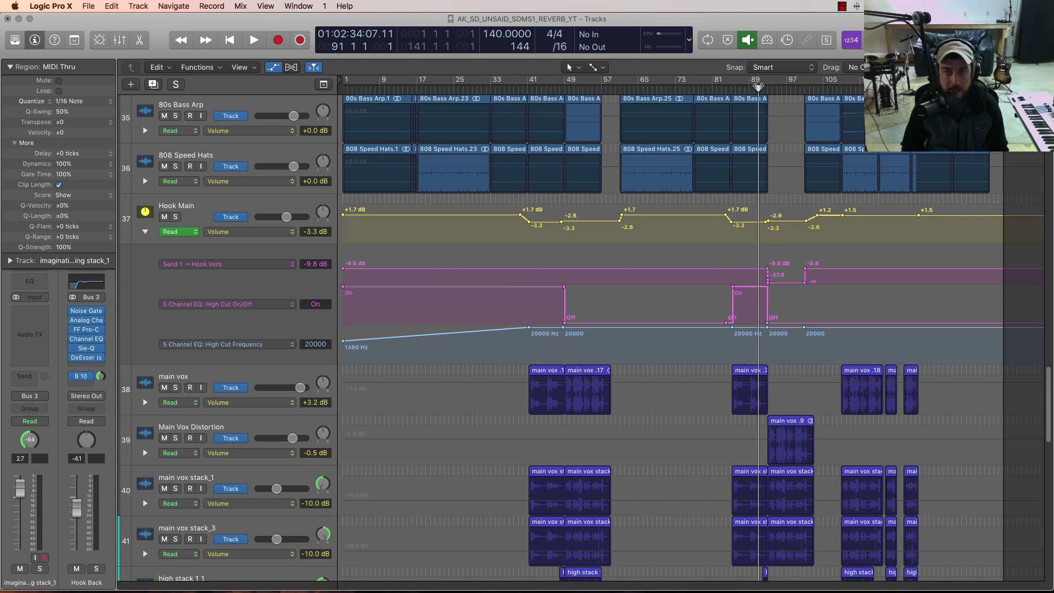
pyautogui.press('super+Right')
pyautogui.press('super+Right')
pyautogui.press('super+Down')
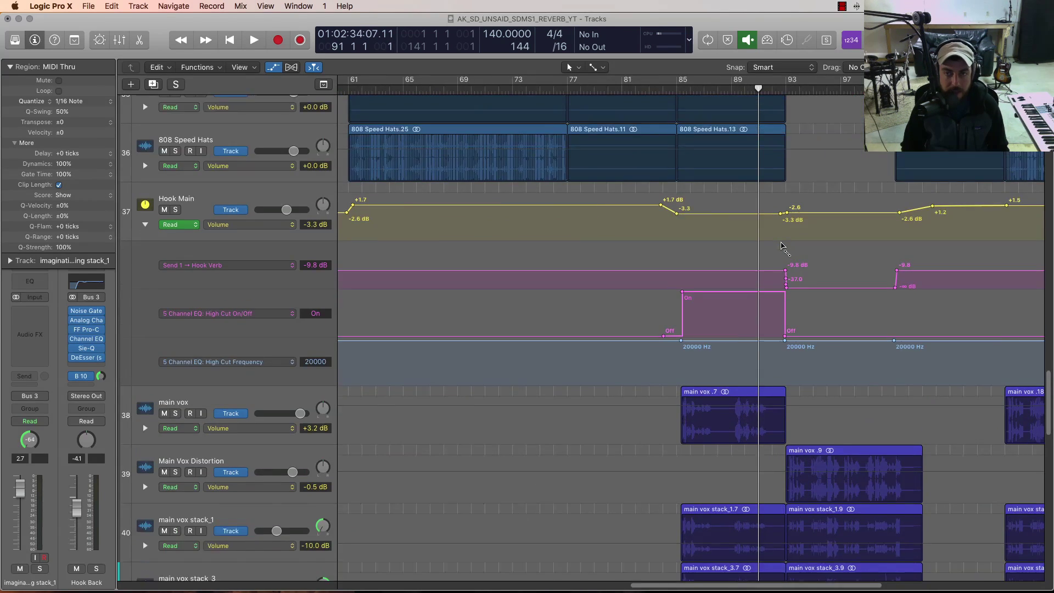
pyautogui.moveTo(714, 586); pyautogui.dragTo(766, 588)
pyautogui.scroll(5, 617, 134)
pyautogui.scroll(-4, 617, 133)
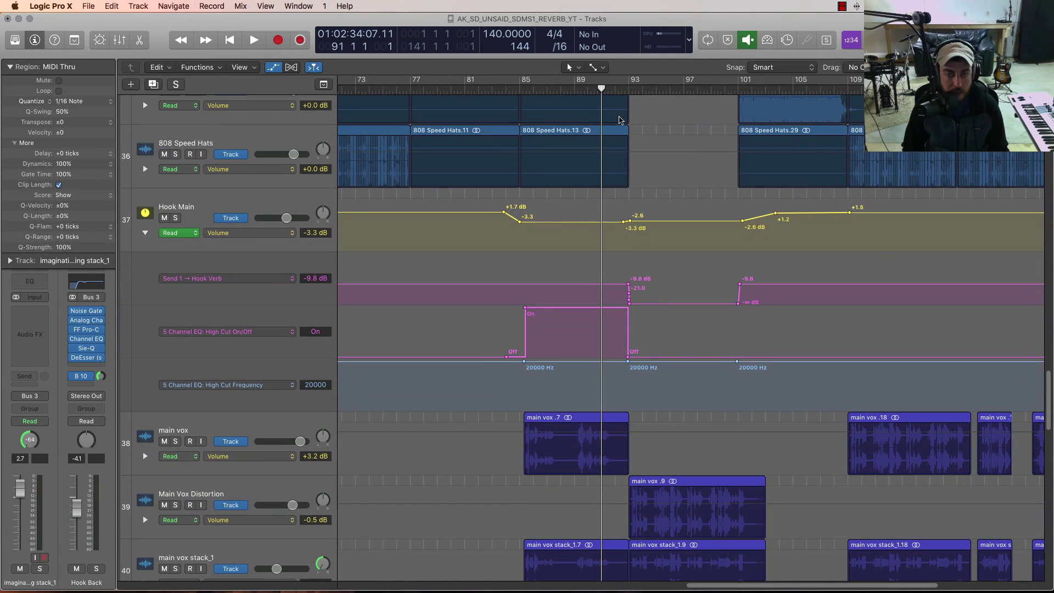
pyautogui.moveTo(603, 89)
pyautogui.mouseDown()
pyautogui.moveTo(626, 91)
pyautogui.moveTo(600, 90)
pyautogui.mouseUp()
pyautogui.press('space')
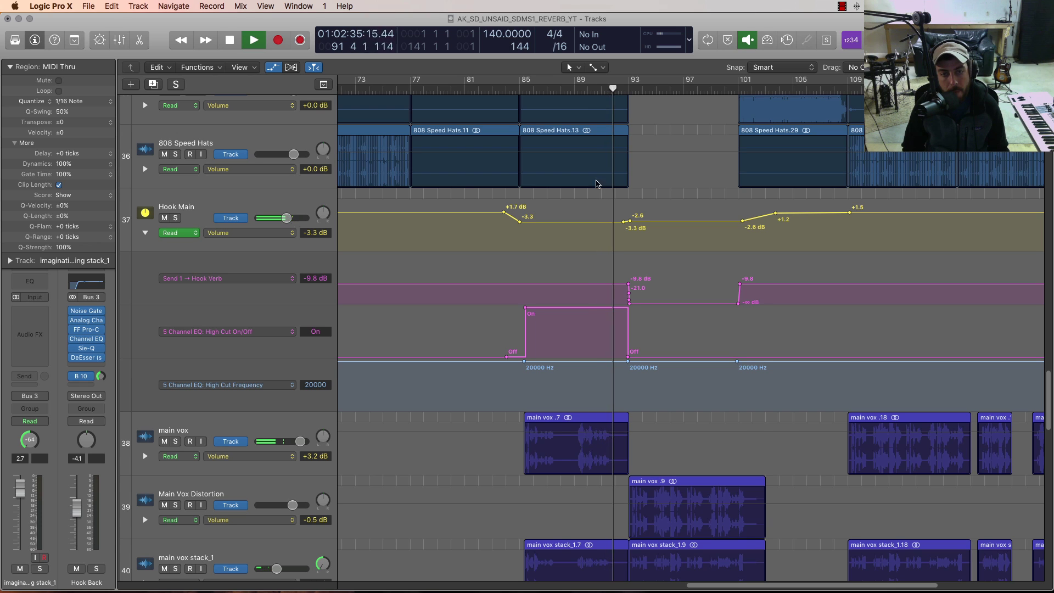
pyautogui.scroll(-2, 600, 171)
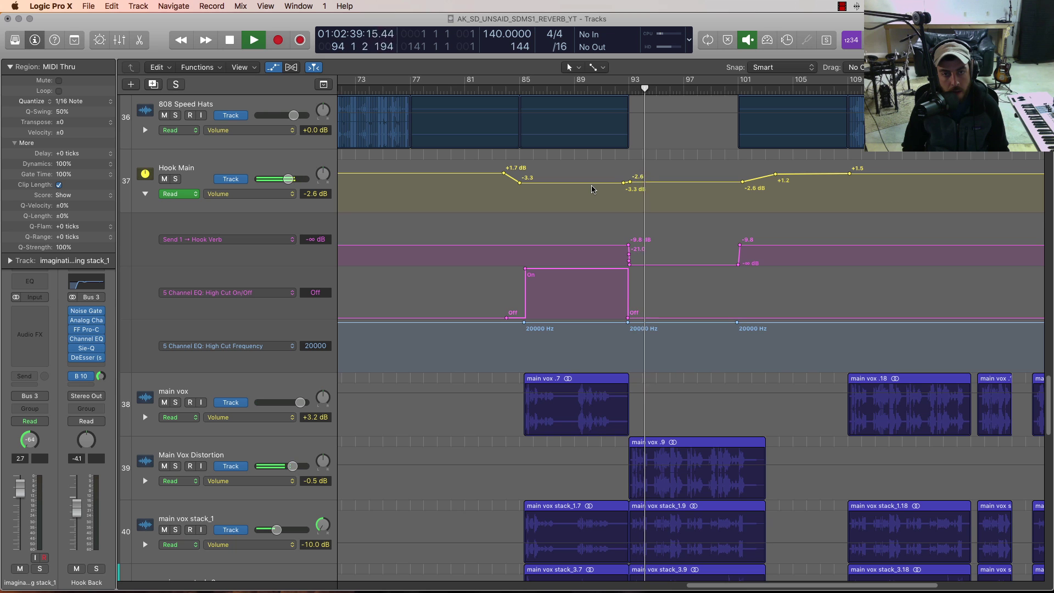
pyautogui.scroll(-5, 592, 189)
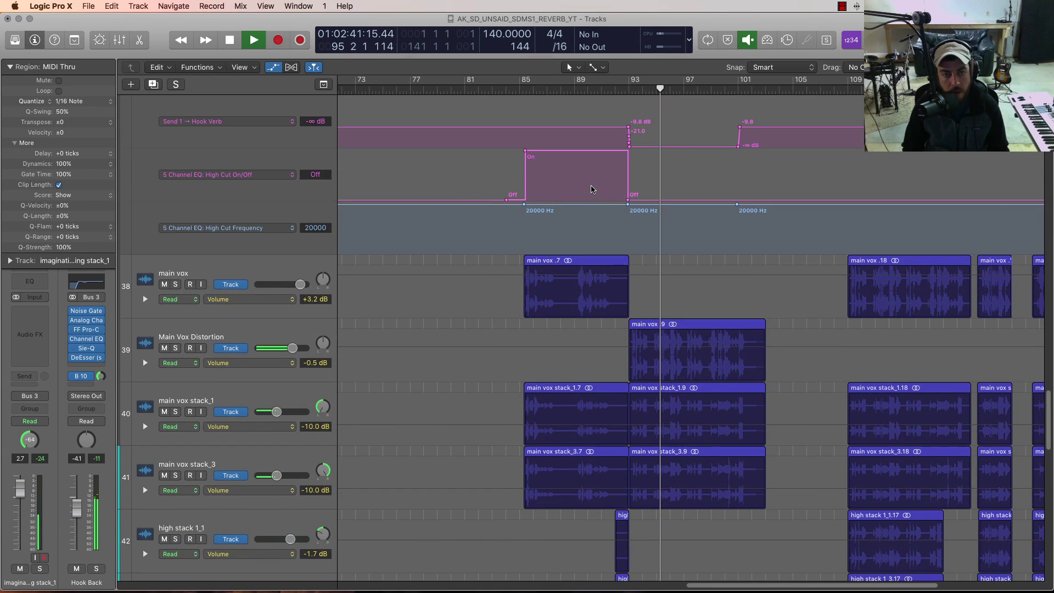
# Step: Solo Hook Main in the mixer during playback, stop around bar 99, and return to the full automation view
pyautogui.press('x')
pyautogui.moveTo(707, 585); pyautogui.dragTo(549, 590)
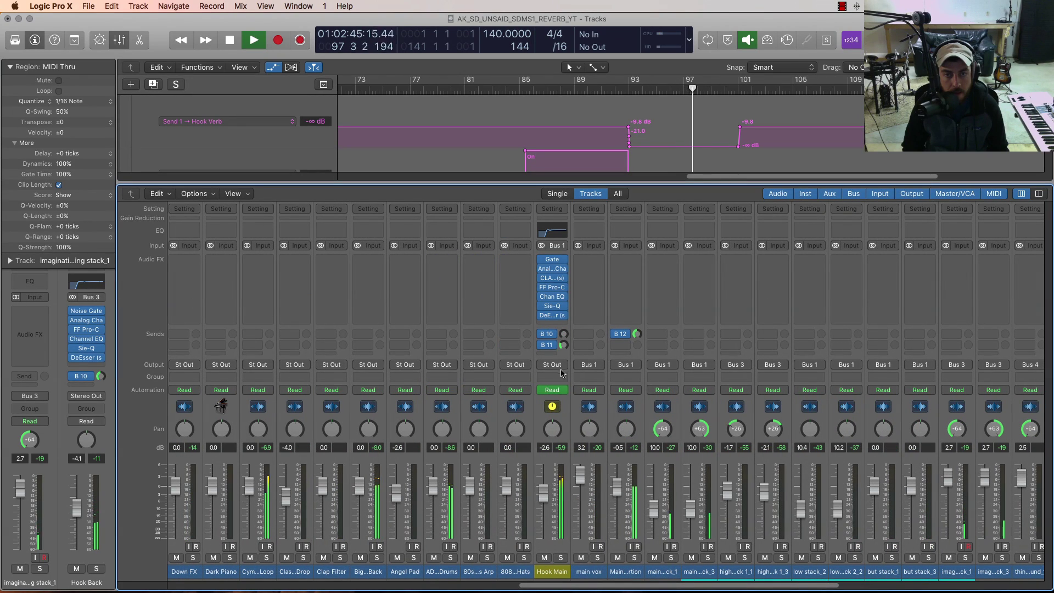
pyautogui.click(560, 558)
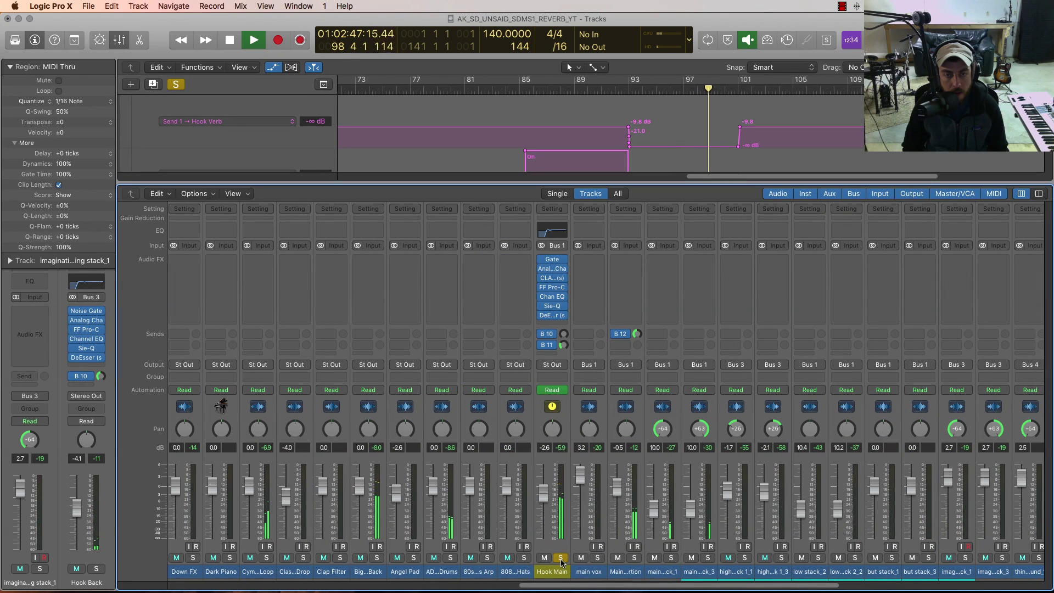
pyautogui.press('space')
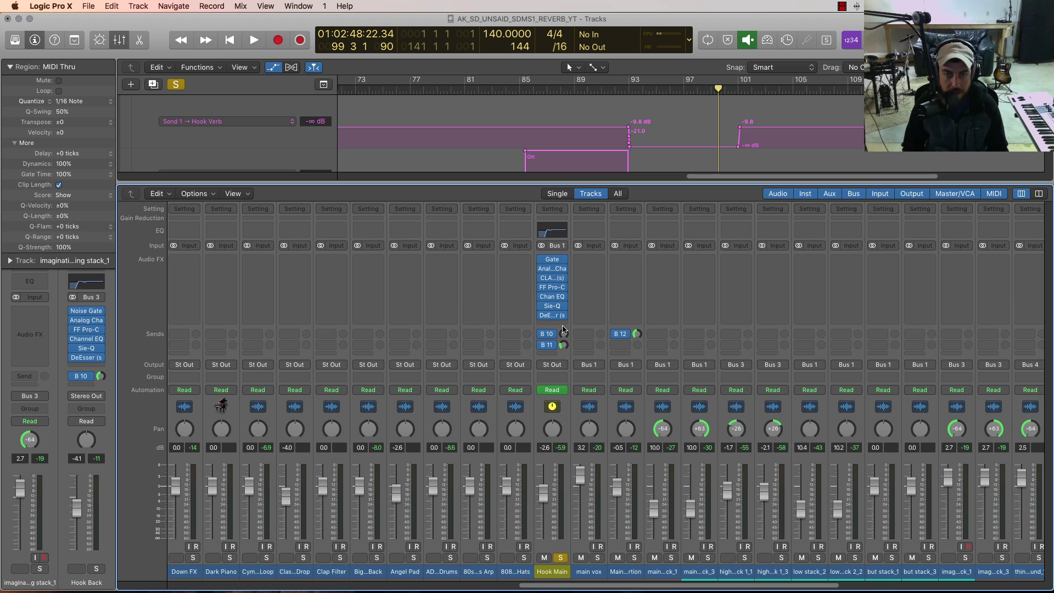
pyautogui.press('x')
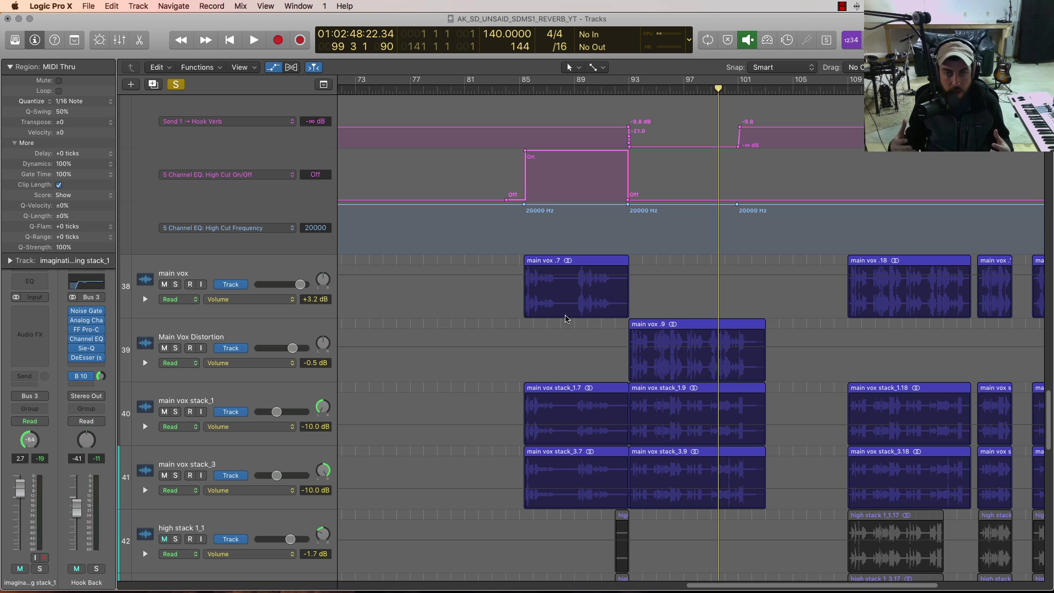
# Step: Move the playhead back and forth across bar 93 to compare Hook Main's Hook Verb send automation before and after the drop
pyautogui.click(618, 89)
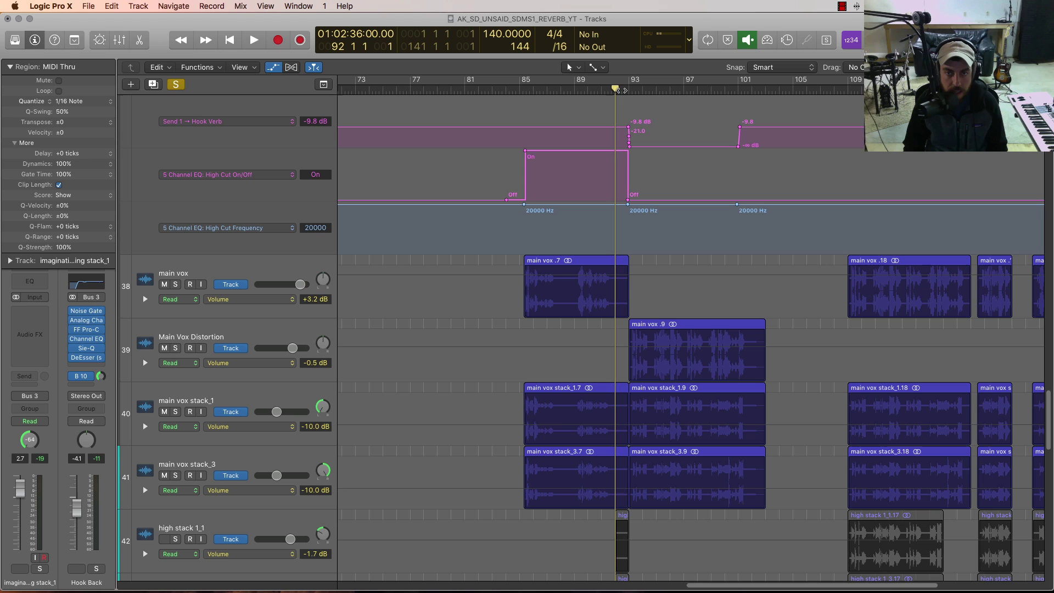
pyautogui.press('.')
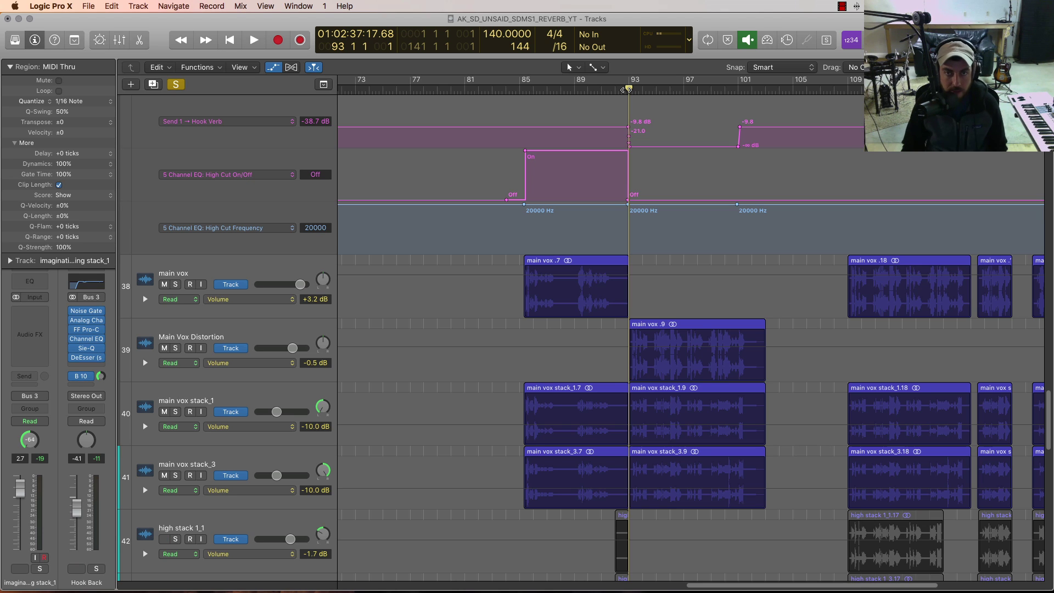
pyautogui.press(',')
pyautogui.moveTo(623, 89); pyautogui.dragTo(656, 89)
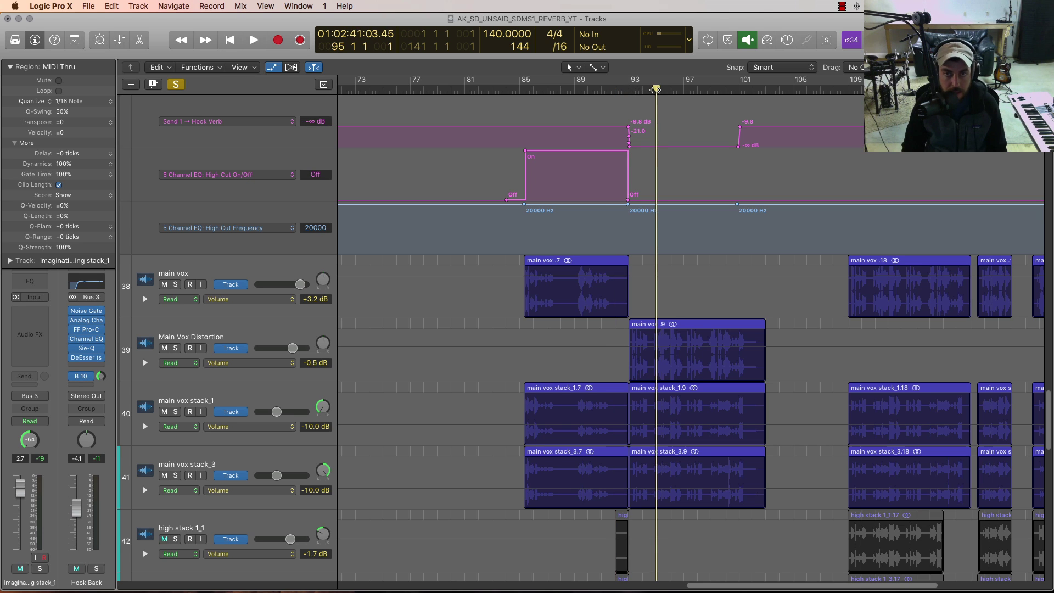
pyautogui.click(629, 88)
pyautogui.scroll(2, 593, 187)
pyautogui.scroll(1, 593, 190)
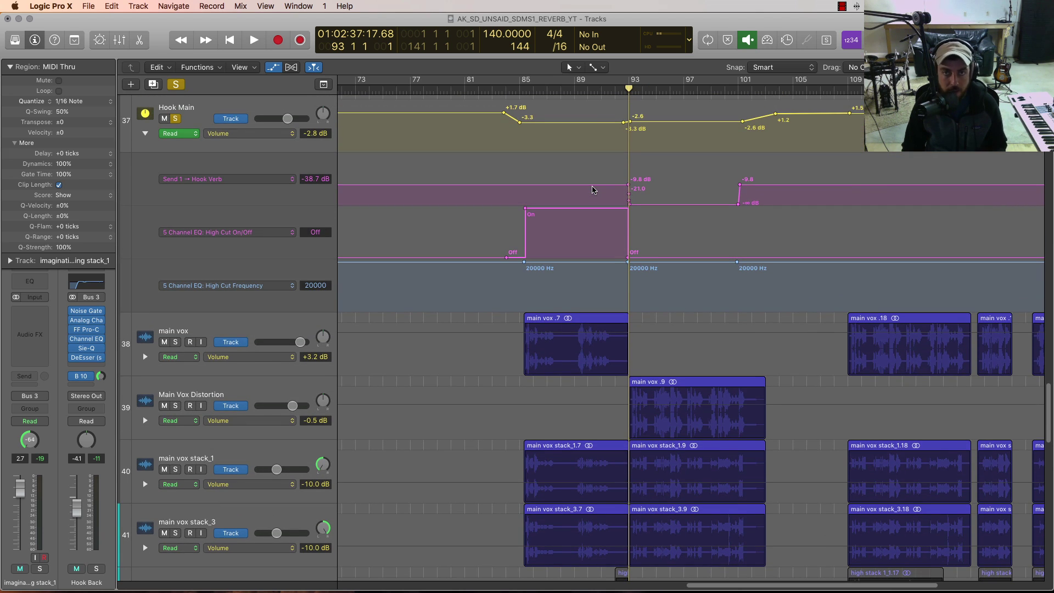
pyautogui.click(602, 88)
pyautogui.click(644, 87)
pyautogui.click(588, 89)
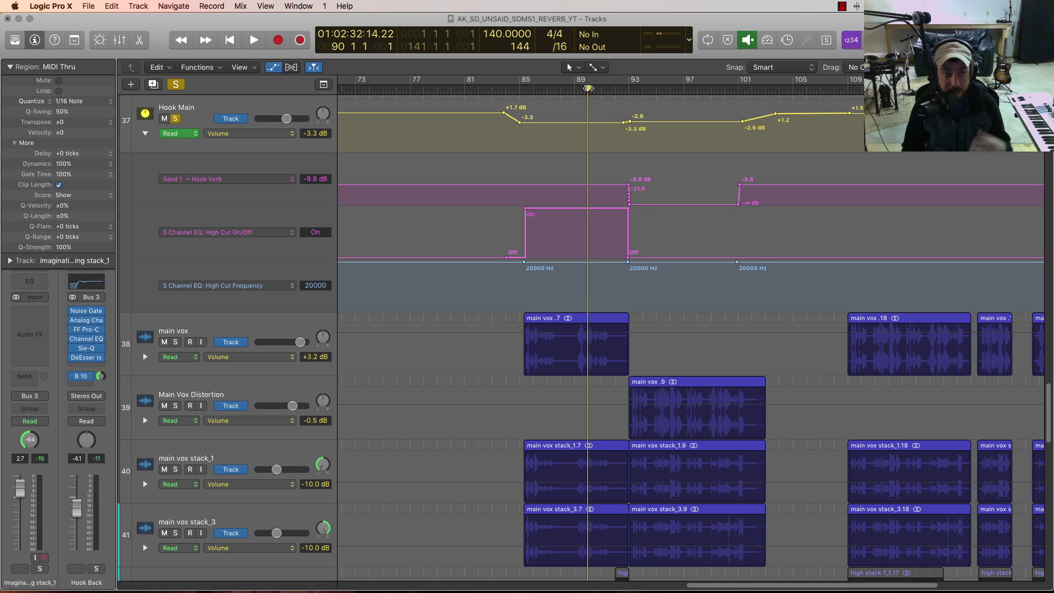
pyautogui.moveTo(577, 86); pyautogui.dragTo(625, 88)
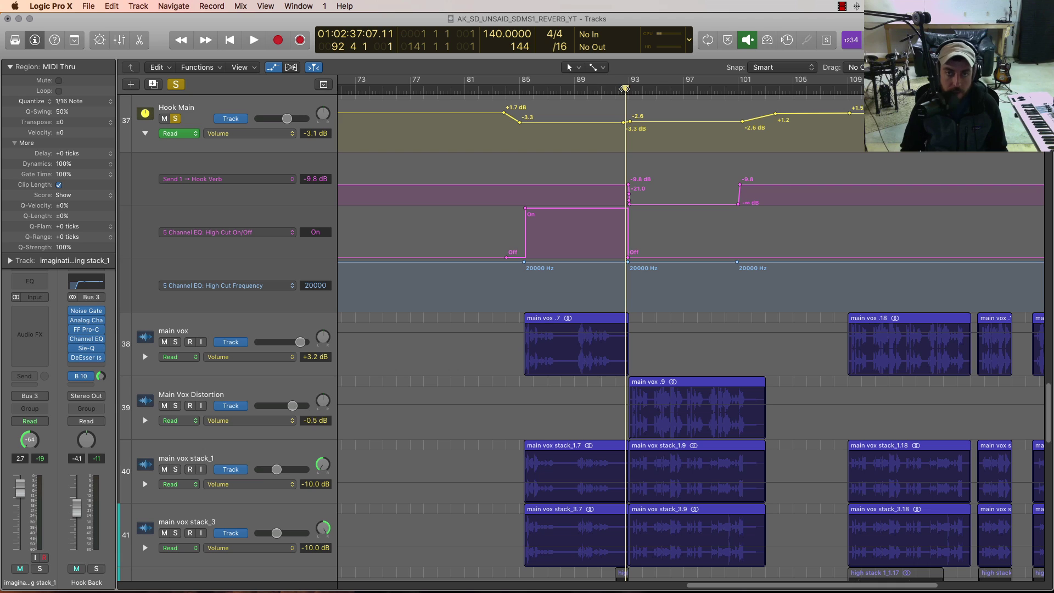
# Step: Play from bar 89 through the send drop, unsolo Hook Main in the mixer during playback, and stop around bar 98 in the automation view
pyautogui.click(602, 89)
pyautogui.moveTo(602, 88); pyautogui.dragTo(577, 89)
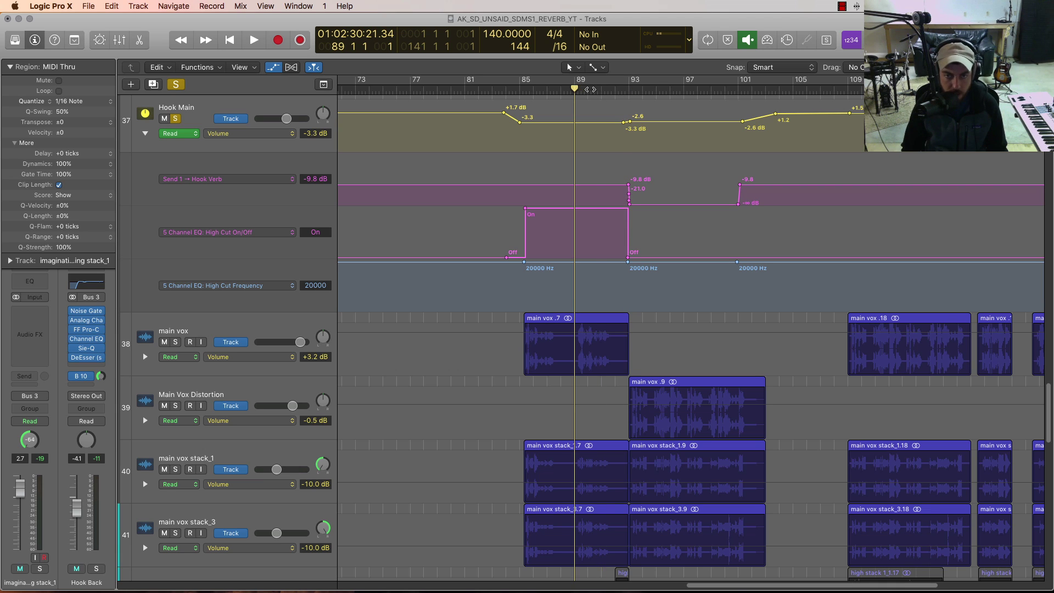
pyautogui.press('space')
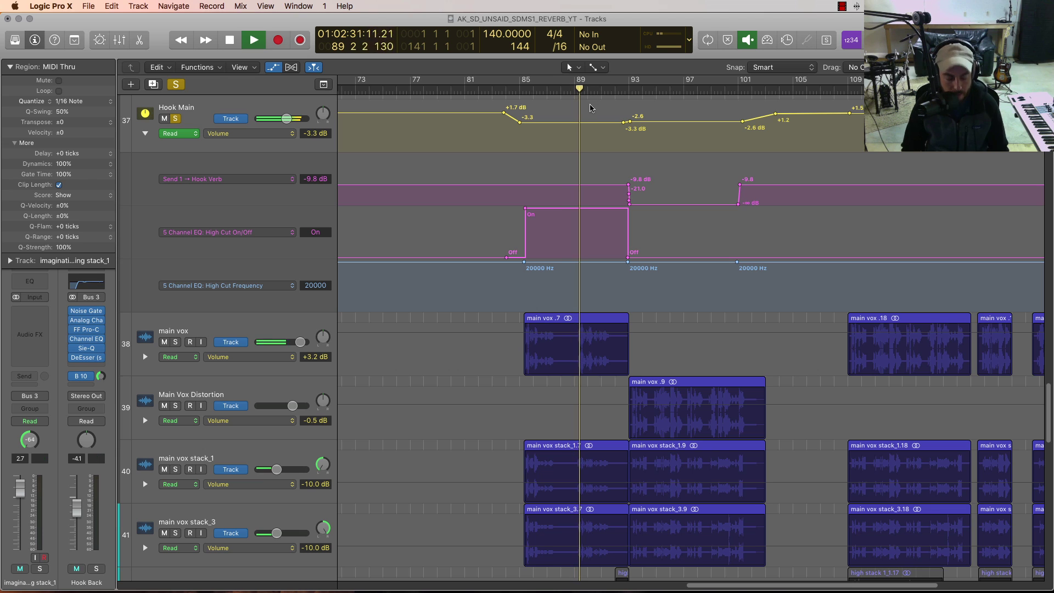
pyautogui.press('x')
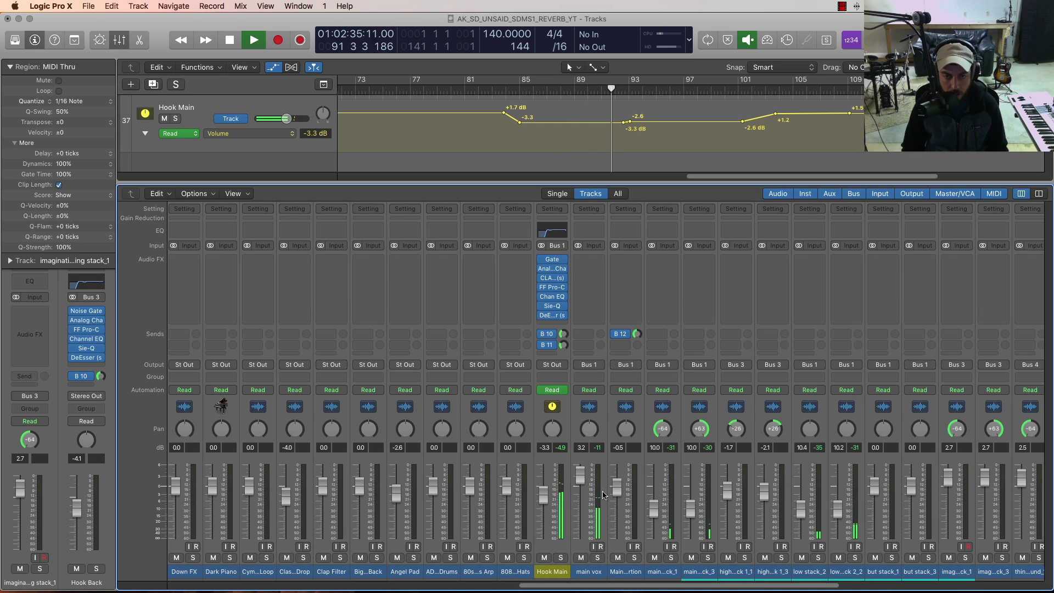
pyautogui.moveTo(613, 586); pyautogui.dragTo(664, 586)
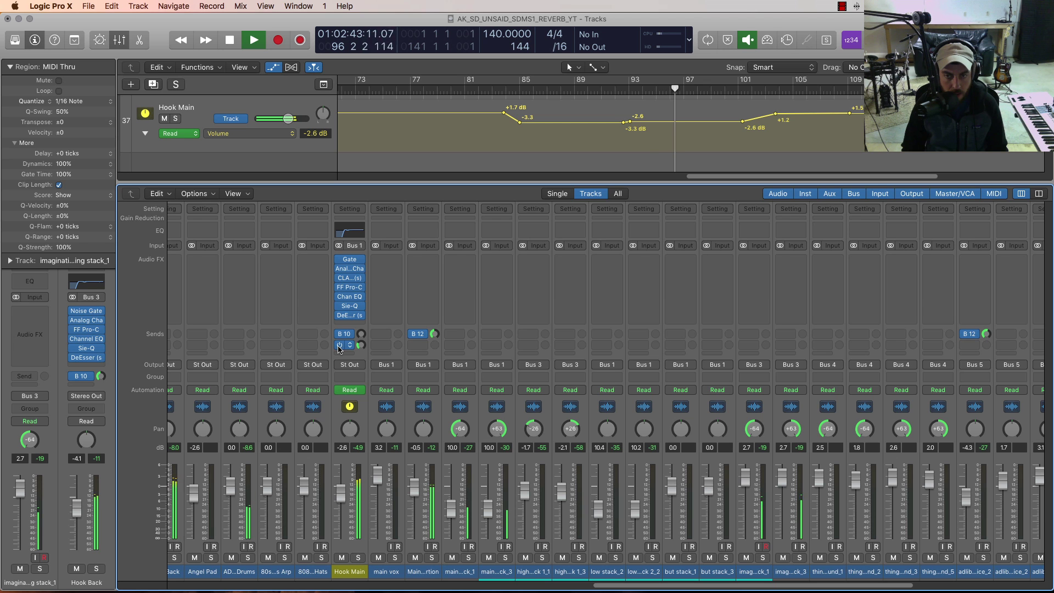
pyautogui.press('x')
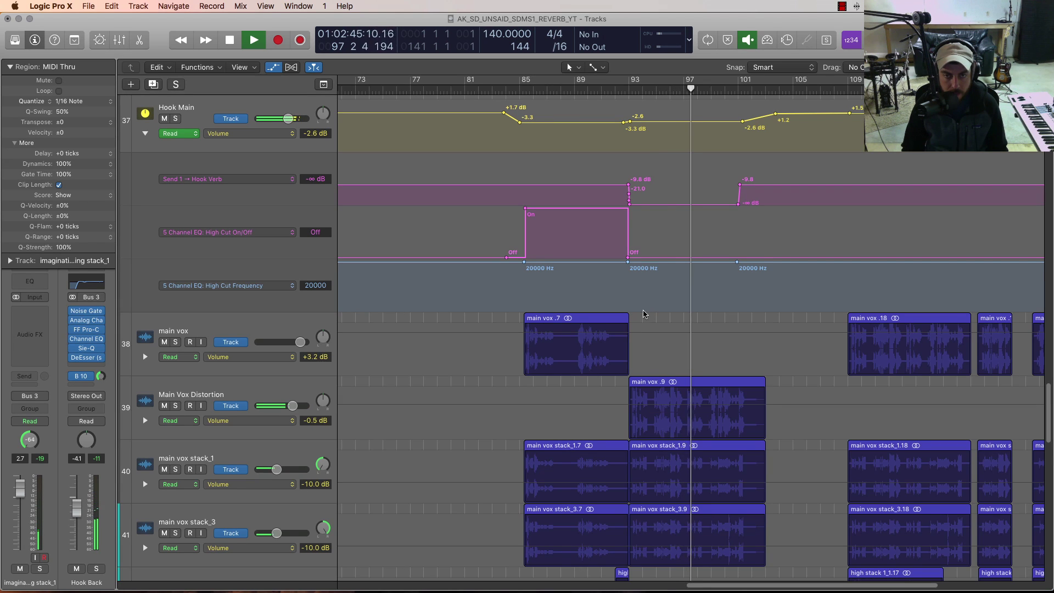
pyautogui.press('space')
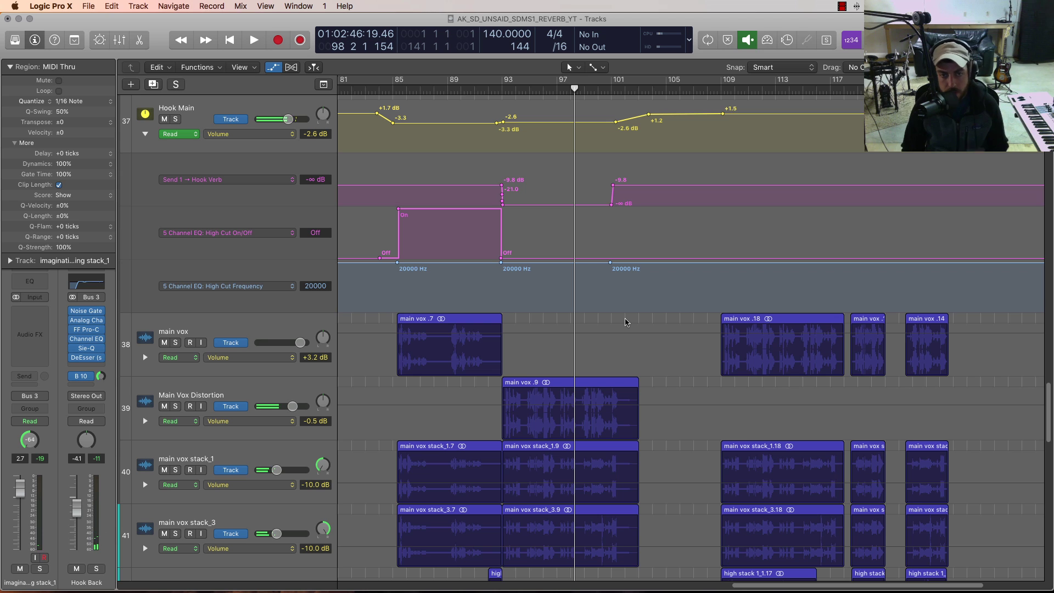
# Step: Review the hook vocal tracks, then play the full mix from bar 101 at the Hook Verb send's rise and stop around bar 105
pyautogui.scroll(-15, 625, 323)
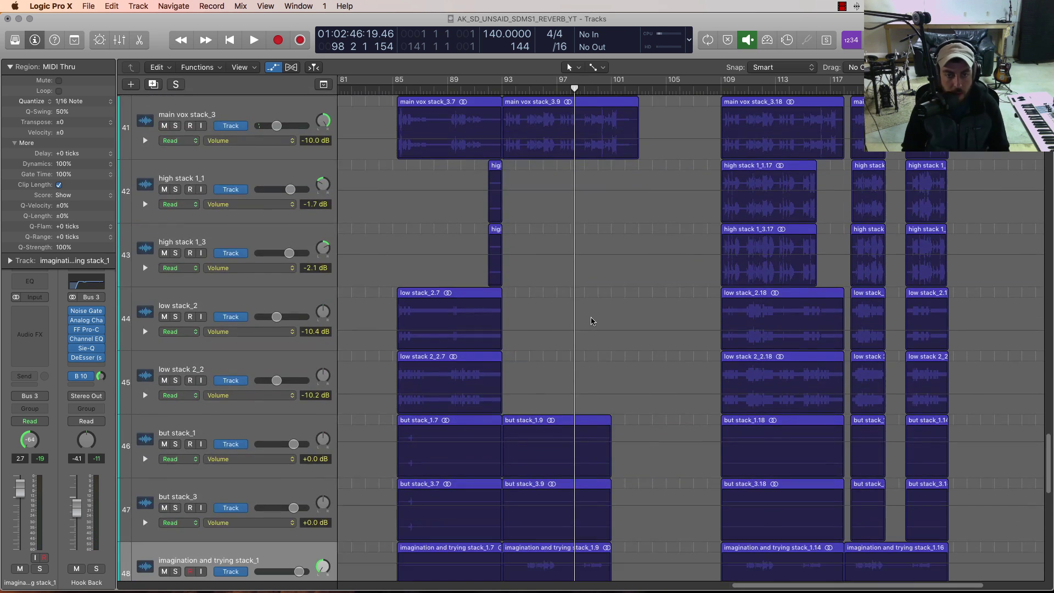
pyautogui.scroll(-5, 592, 322)
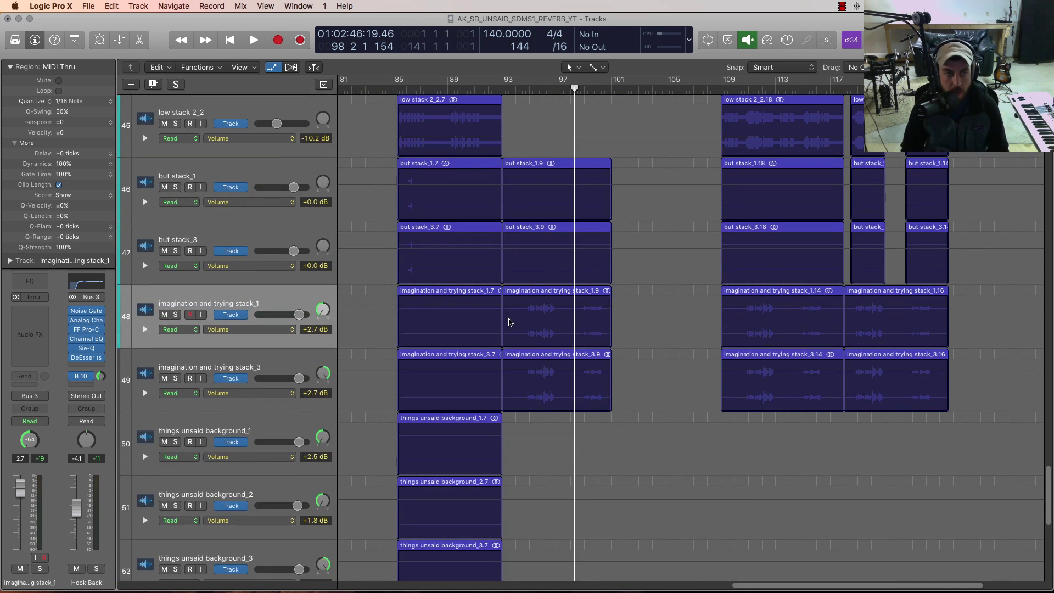
pyautogui.scroll(10, 539, 332)
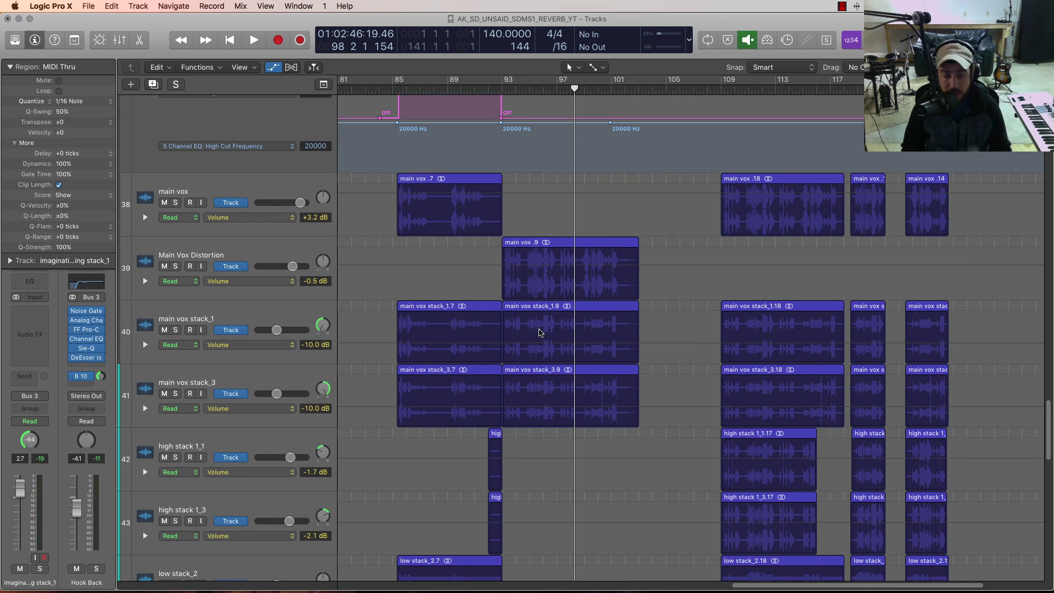
pyautogui.scroll(8, 539, 332)
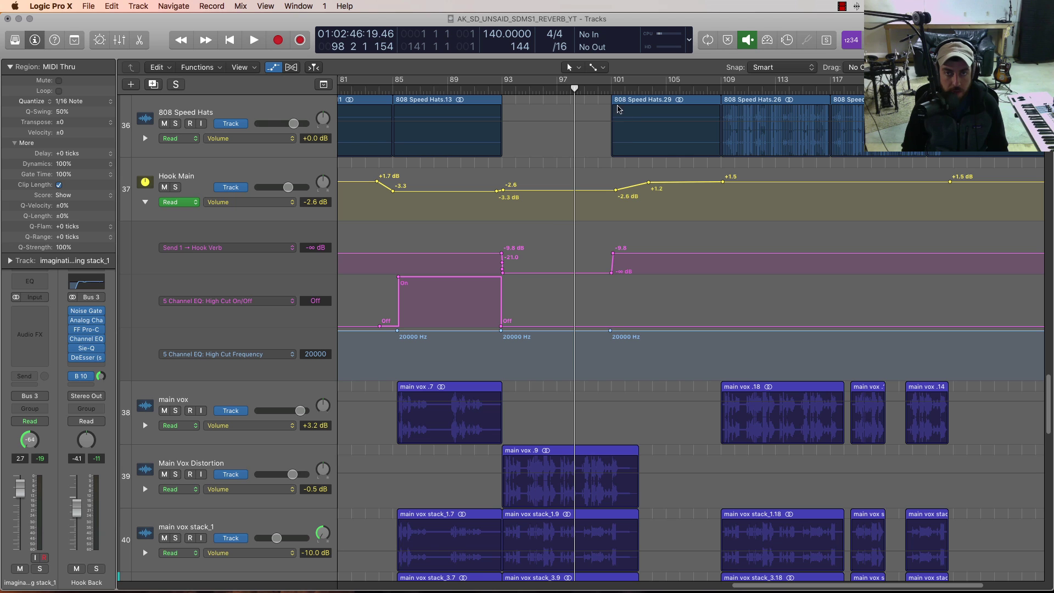
pyautogui.click(613, 88)
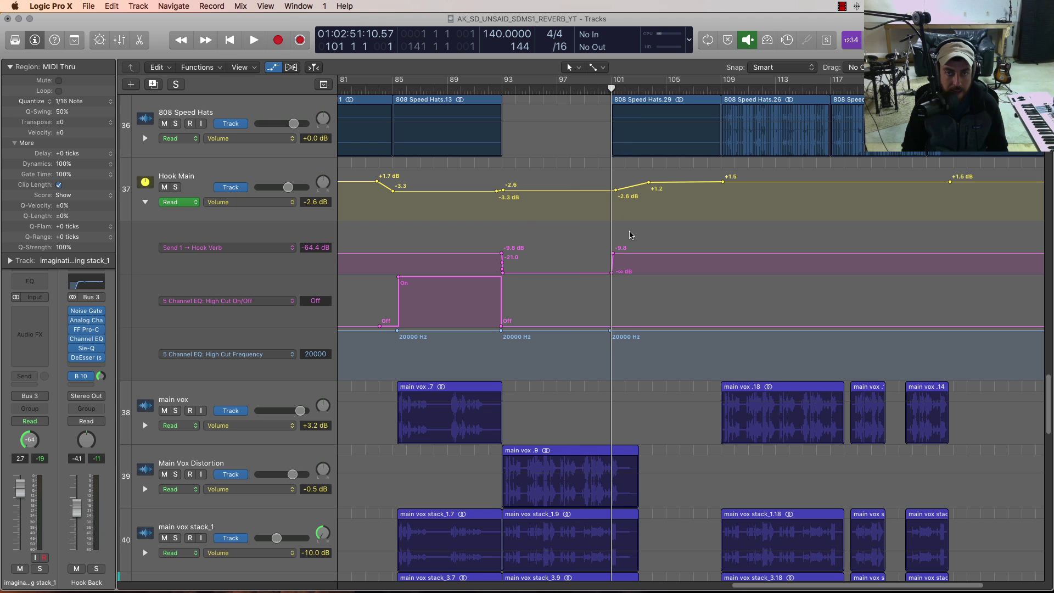
pyautogui.press('space')
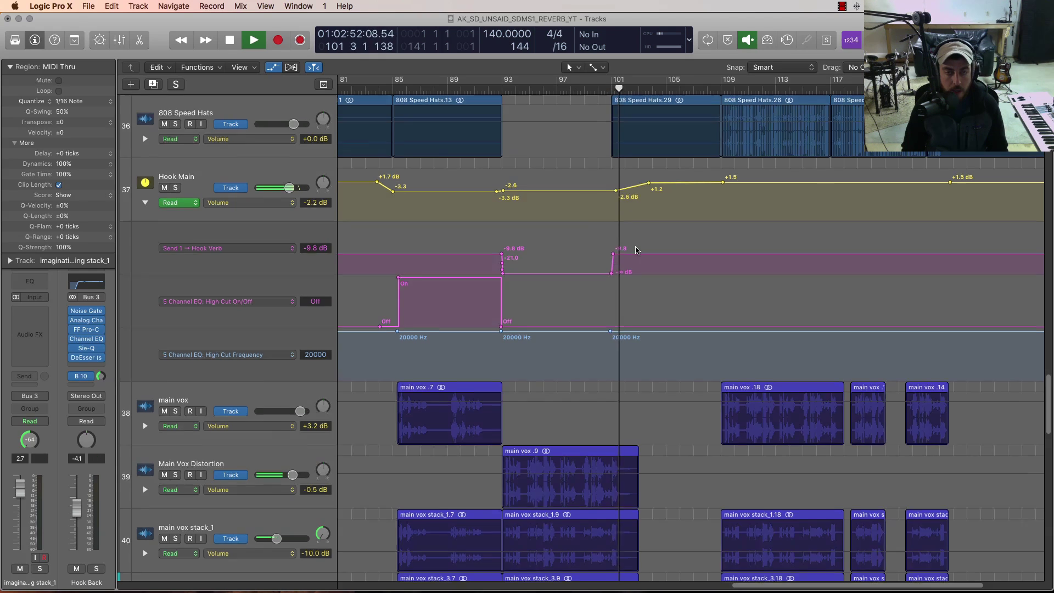
pyautogui.scroll(4, 636, 248)
pyautogui.moveTo(751, 585); pyautogui.dragTo(803, 588)
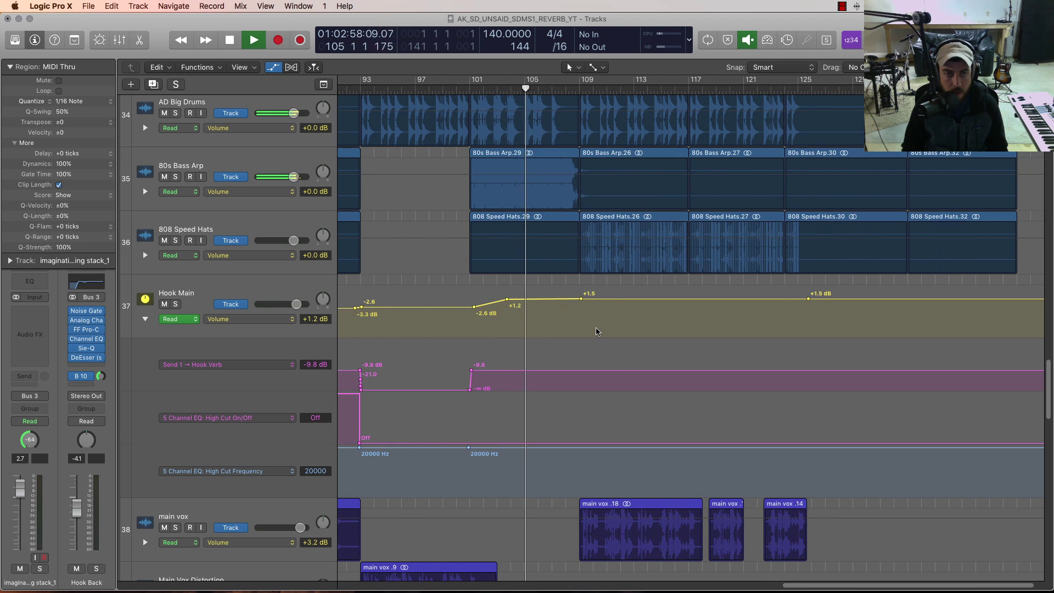
pyautogui.press('space')
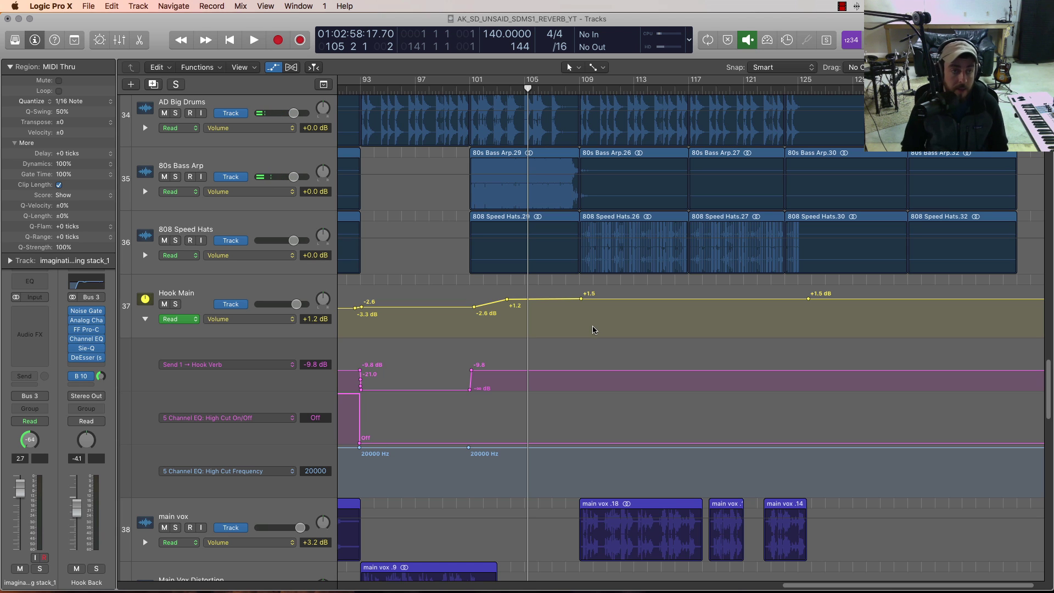
# Step: Show the mixer, open ValhallaVintageVerb on the Hook Verb channel, and reposition its window over the mixer
pyautogui.press('x')
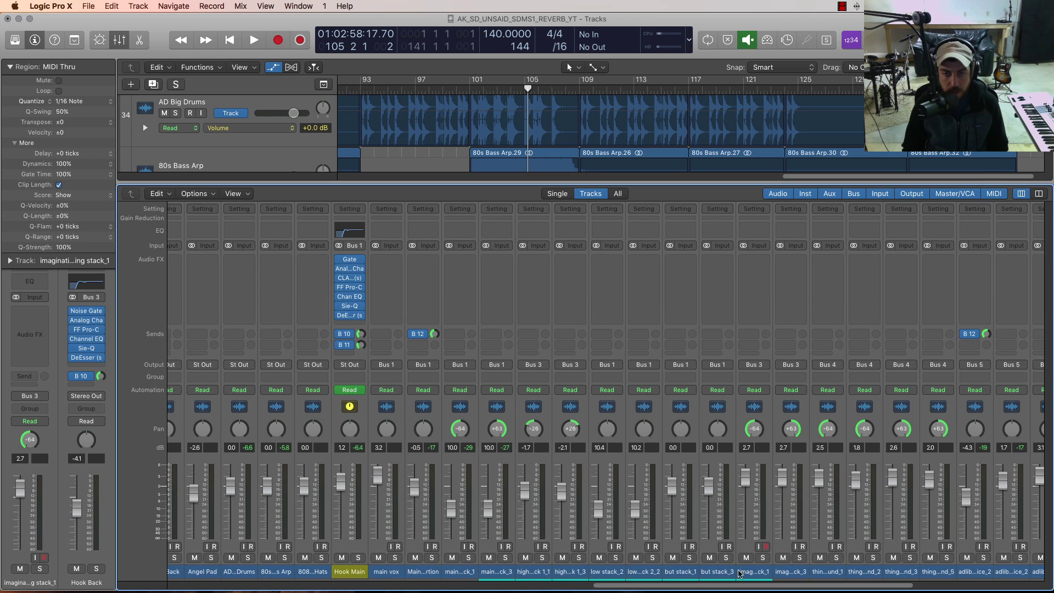
pyautogui.moveTo(739, 585); pyautogui.dragTo(876, 587)
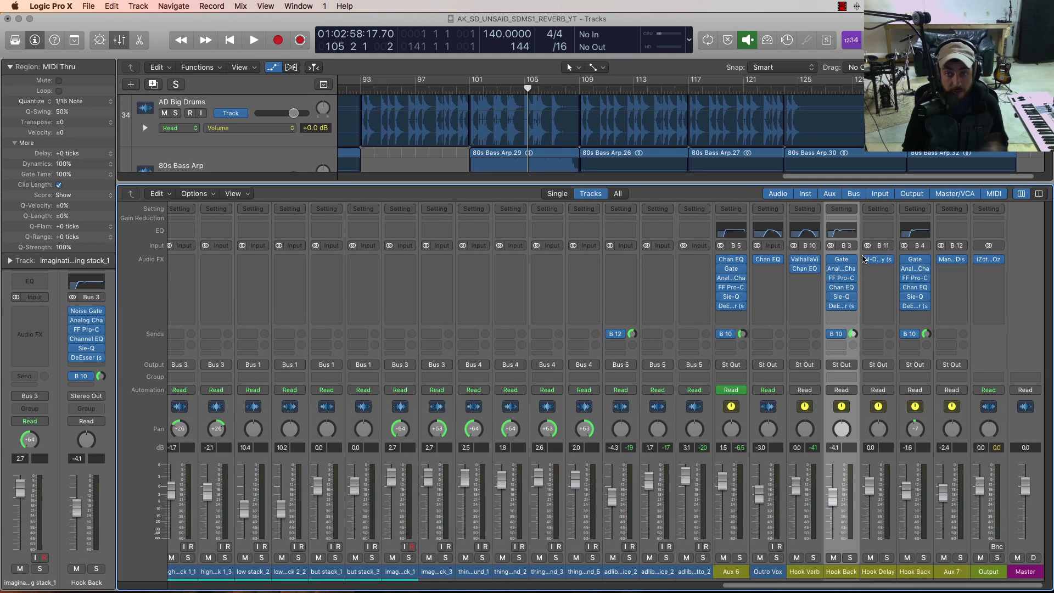
pyautogui.click(803, 264)
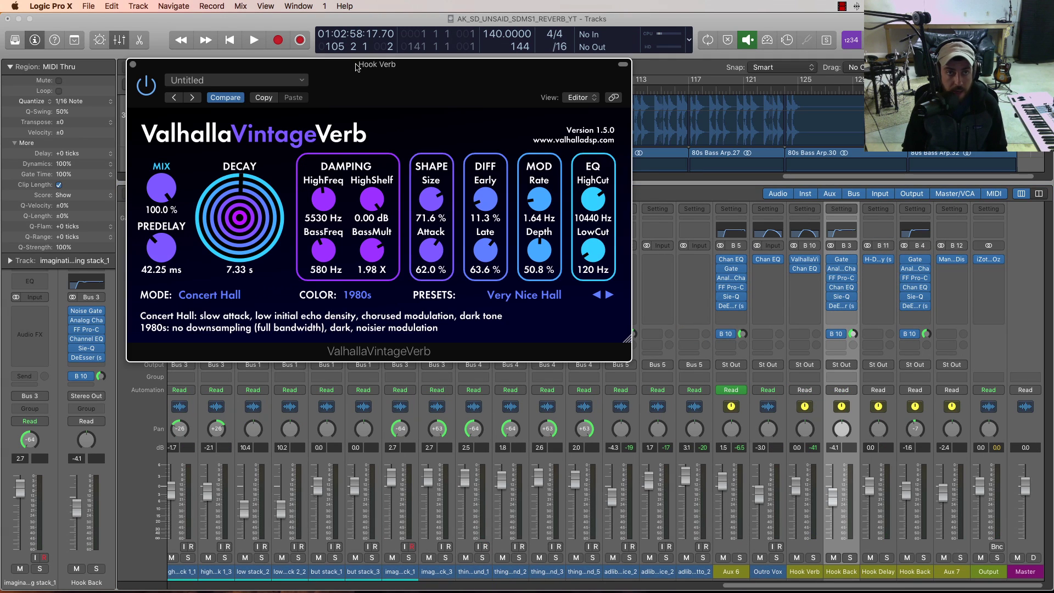
pyautogui.moveTo(356, 66); pyautogui.dragTo(460, 117)
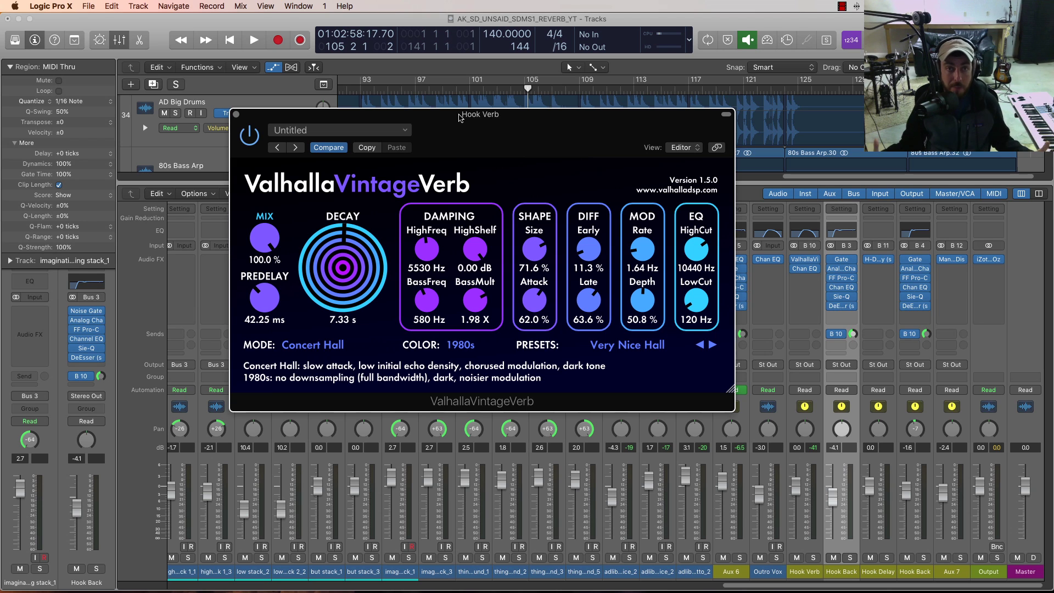